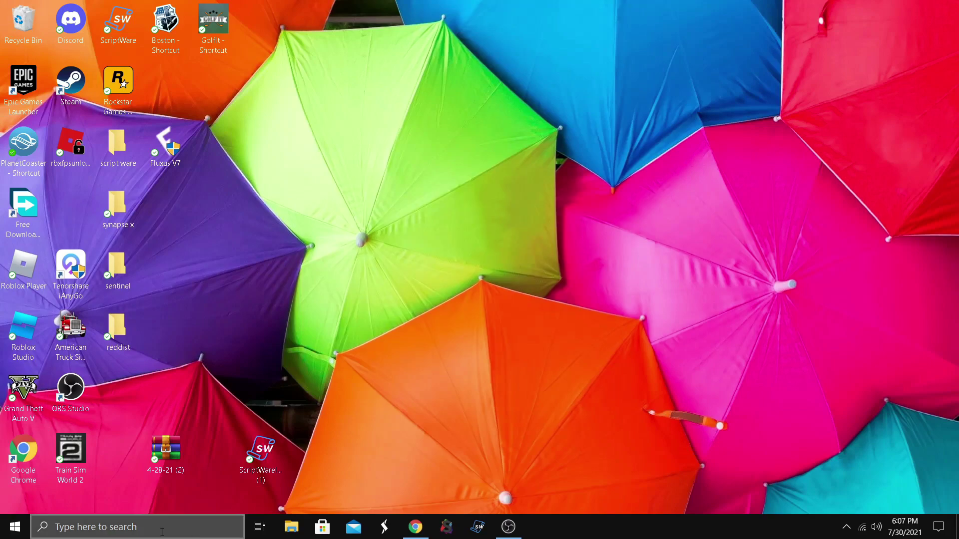
Examine the real-time, cloud-delivered and automatic sample submission settings of Windows virus and threat protection, and close Windows Security
{"action": "left_click", "coordinate": [162, 532]}
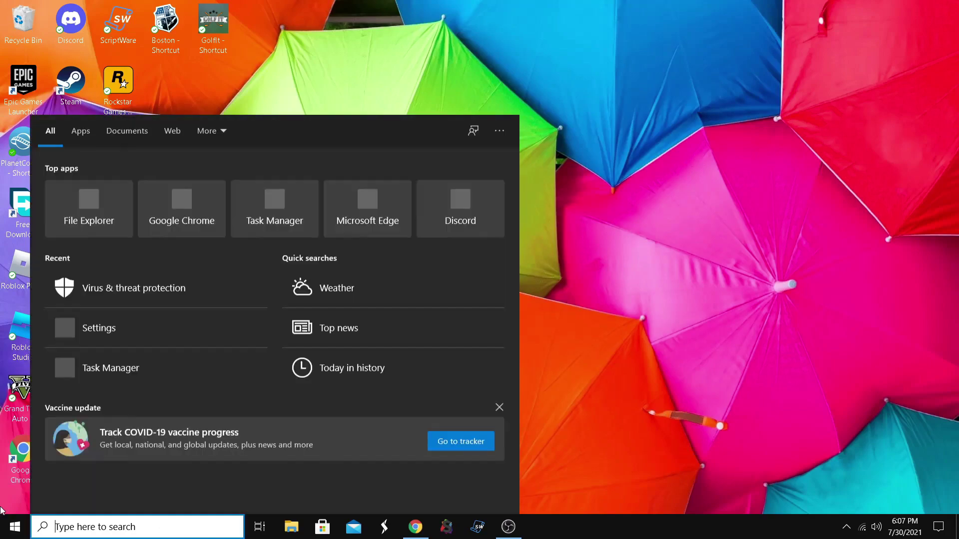
{"action": "left_click", "coordinate": [172, 299]}
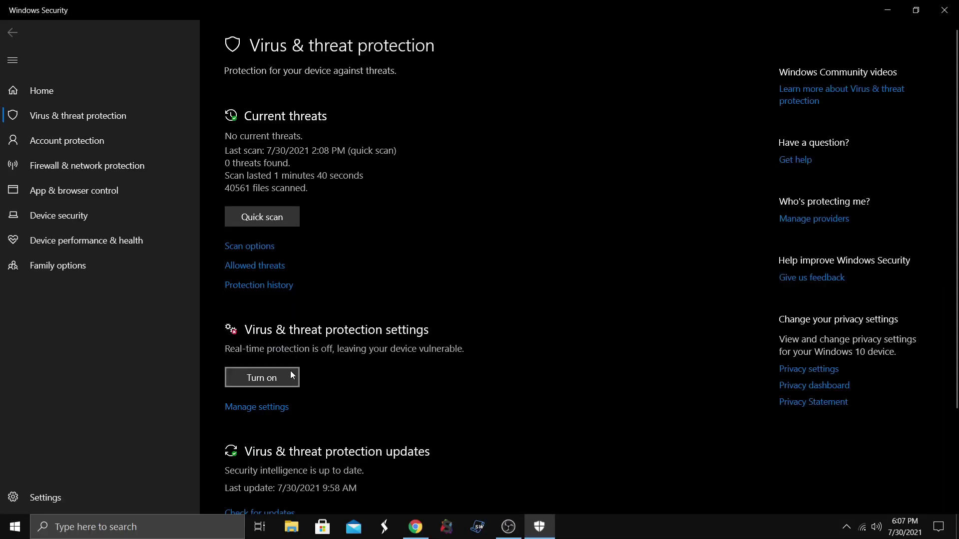
{"action": "left_click", "coordinate": [272, 409]}
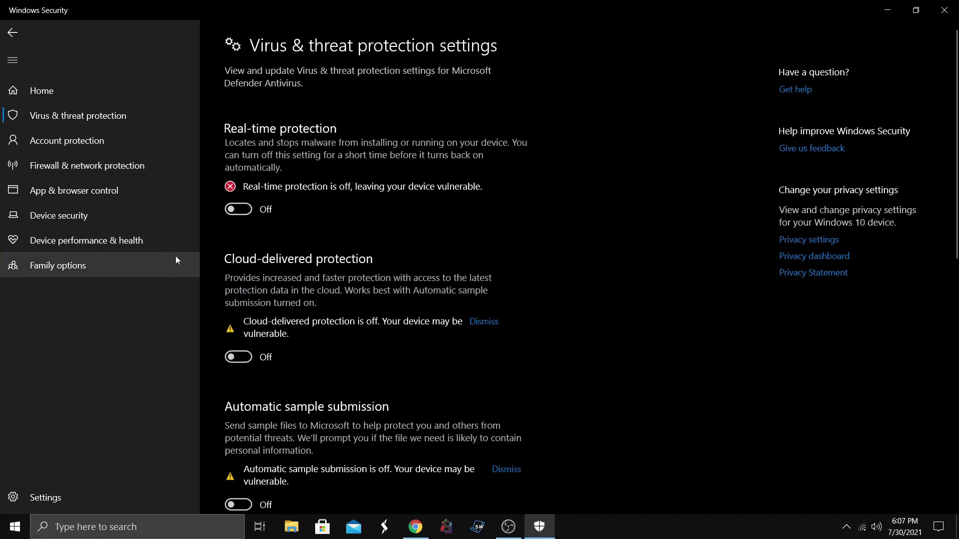
{"action": "scroll", "coordinate": [451, 196], "scroll_direction": "down", "scroll_amount": 1}
{"action": "scroll", "coordinate": [451, 196], "scroll_direction": "down", "scroll_amount": 5}
{"action": "scroll", "coordinate": [409, 368], "scroll_direction": "up", "scroll_amount": 6}
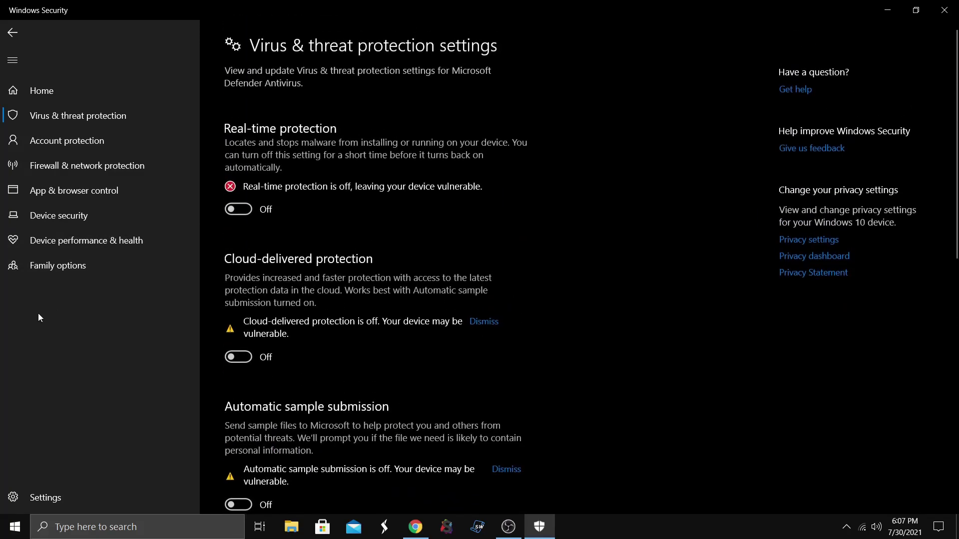
{"action": "left_click", "coordinate": [944, 10]}
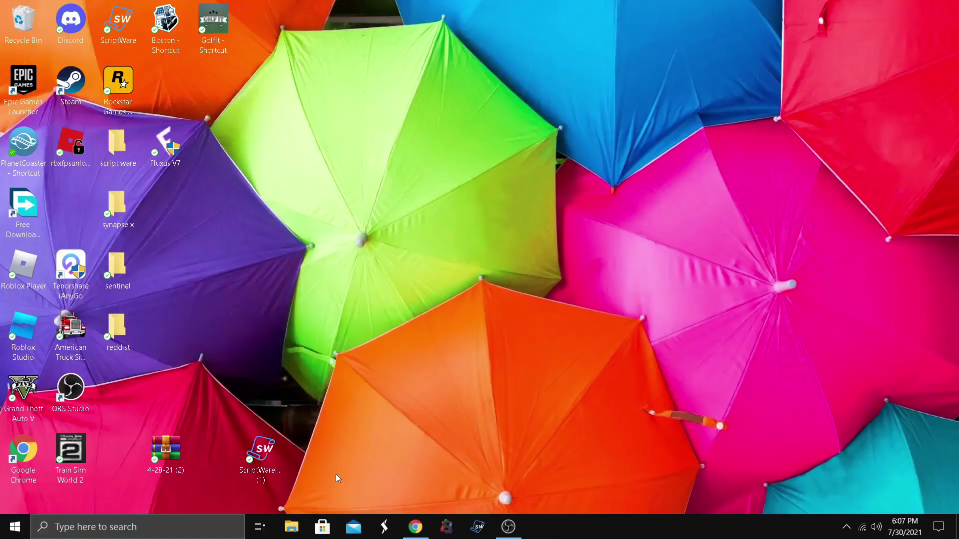
Switch to Chrome, view the Electron download page maximized, and close the browser
{"action": "left_click", "coordinate": [415, 526]}
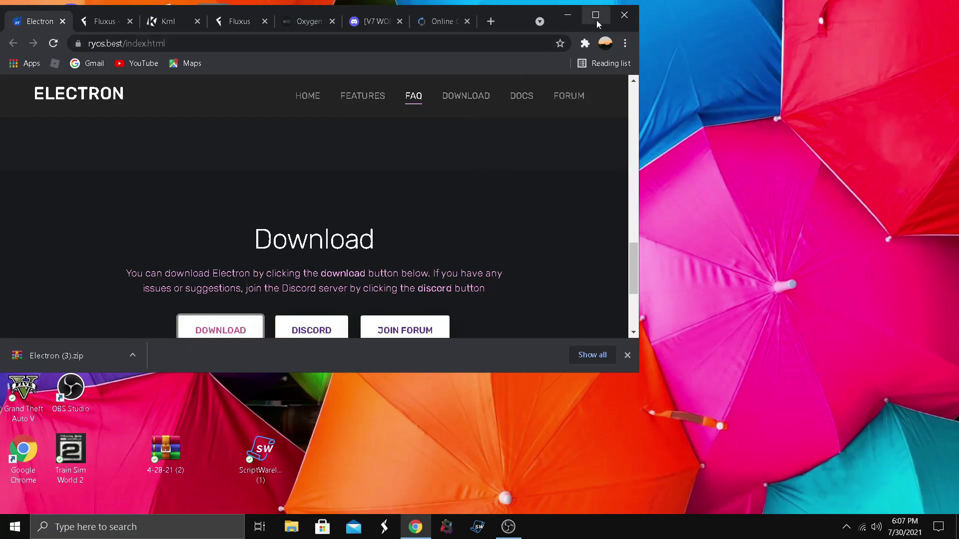
{"action": "left_click", "coordinate": [596, 16]}
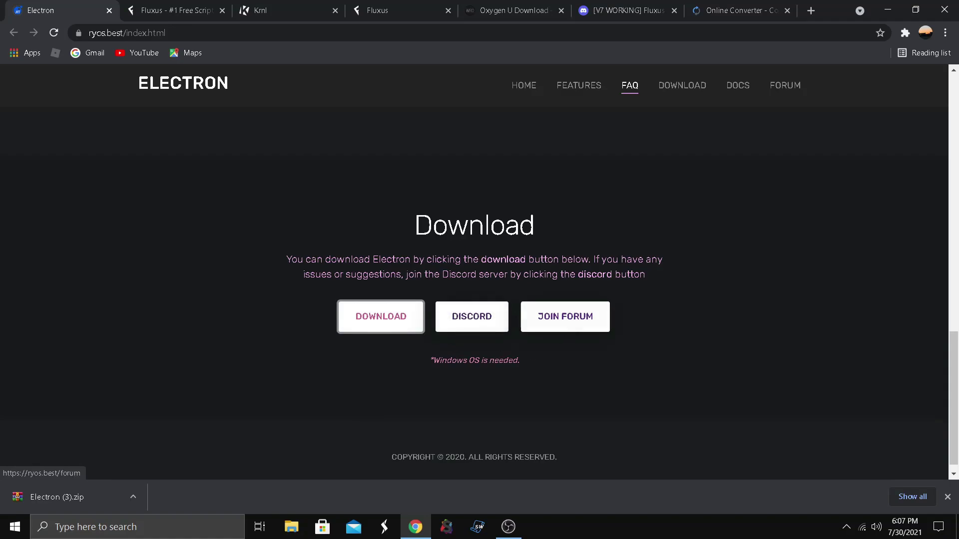
{"action": "left_click", "coordinate": [932, 9]}
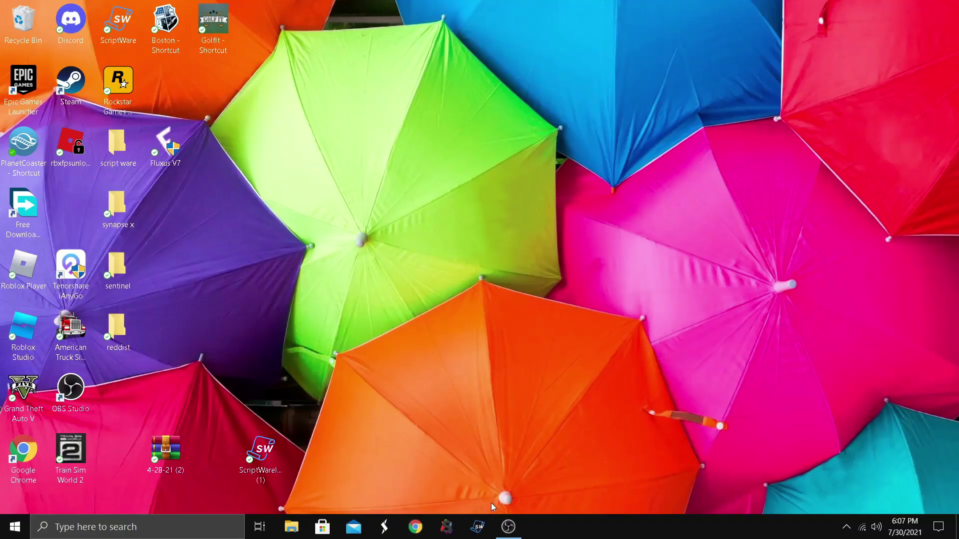
Move the downloaded Electron (3) archive from the Downloads folder to the desktop and close File Explorer
{"action": "key", "text": "super+e"}
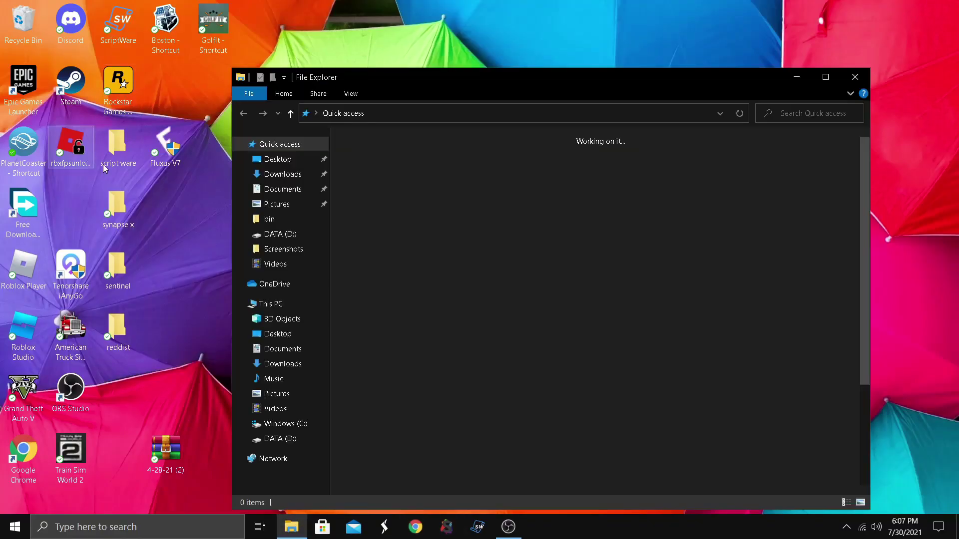
{"action": "left_click", "coordinate": [292, 179]}
{"action": "left_click_drag", "start_coordinate": [395, 169], "coordinate": [600, 210]}
{"action": "left_click", "coordinate": [855, 77]}
Extract the Electron (3) archive directly onto the desktop
{"action": "right_click", "coordinate": [603, 234]}
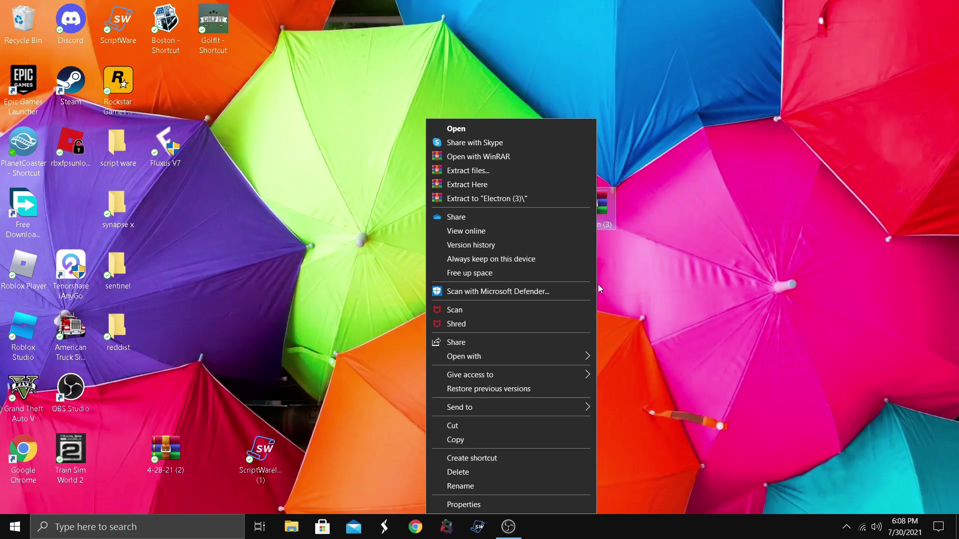
{"action": "left_click", "coordinate": [481, 194]}
{"action": "left_click", "coordinate": [627, 239]}
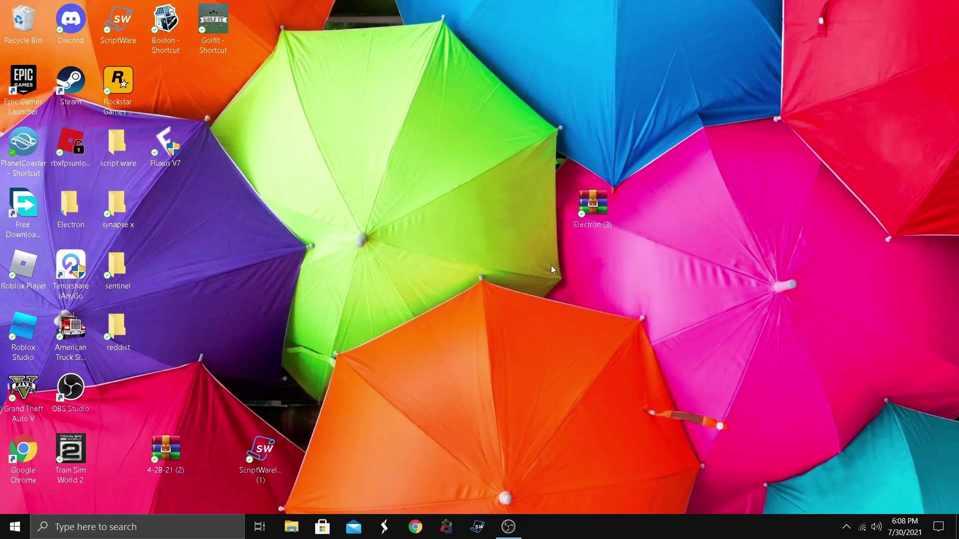
Move the extracted Electron folder to the middle of the desktop, open it and run JITStarter
{"action": "left_click_drag", "start_coordinate": [75, 204], "coordinate": [368, 265]}
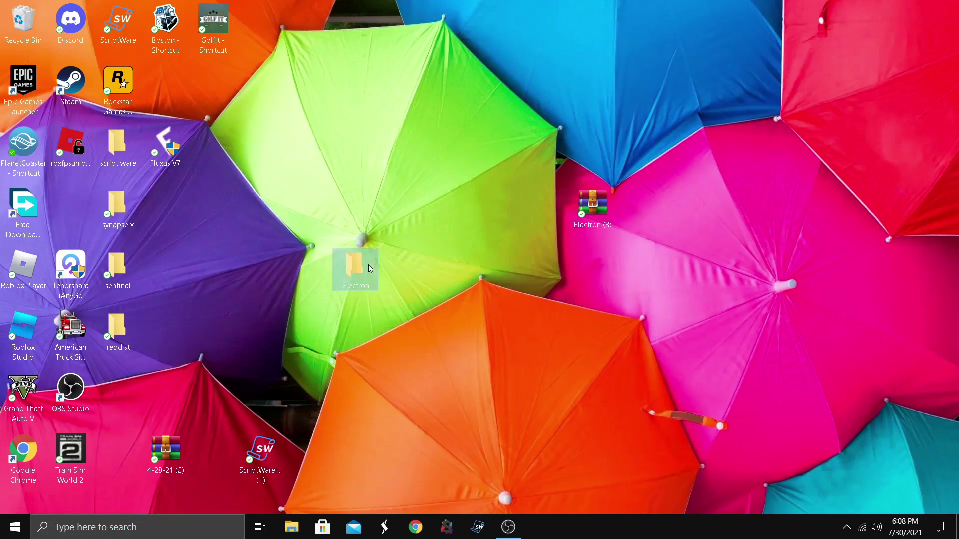
{"action": "double_click", "coordinate": [367, 265]}
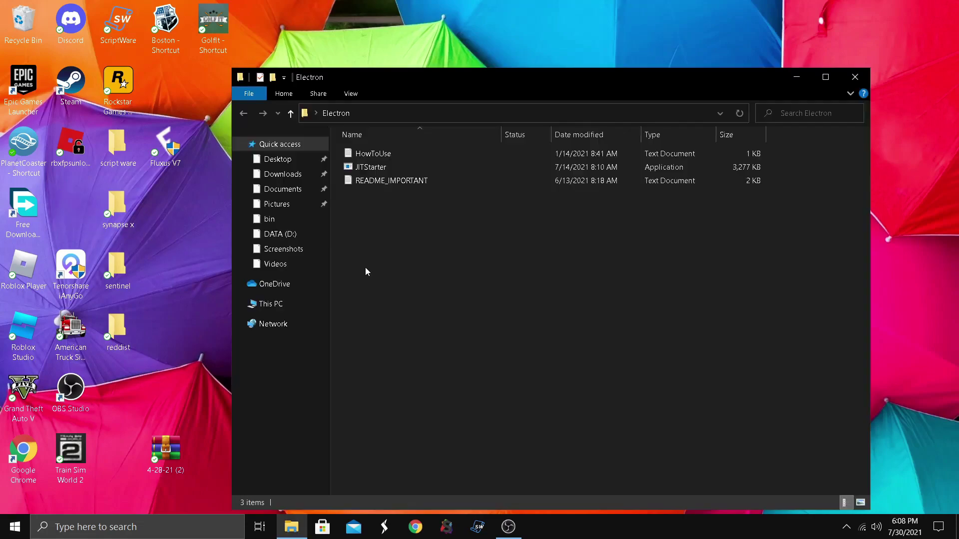
{"action": "left_click", "coordinate": [388, 168]}
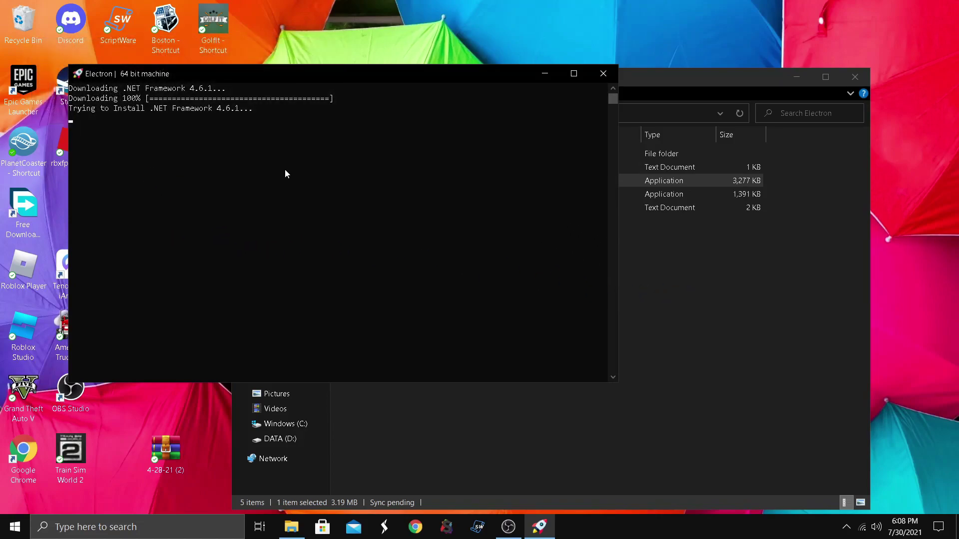
Switch to Chrome, load fluxteam.xyz and minimize the browser to check on the Electron installation
{"action": "left_click", "coordinate": [419, 529]}
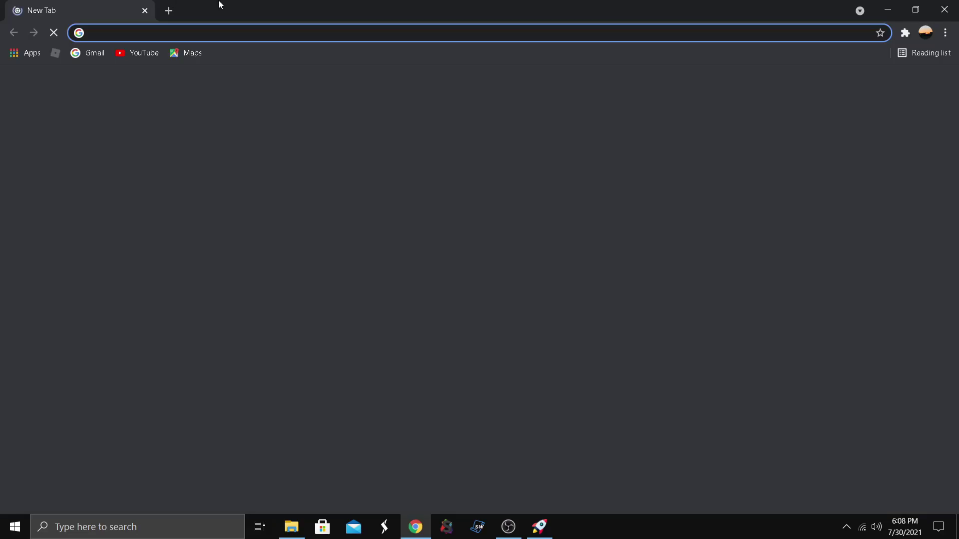
{"action": "type", "text": "fluxteam.xyz"}
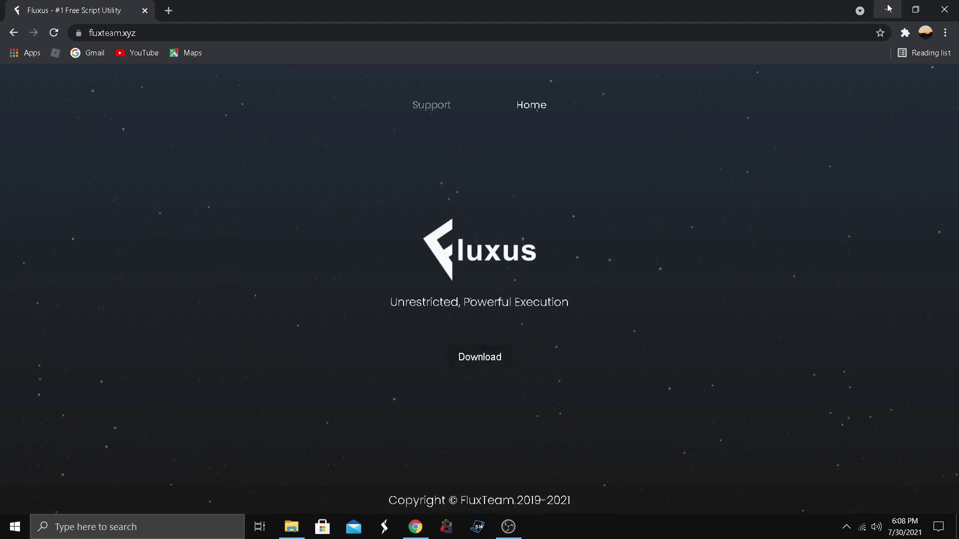
{"action": "left_click", "coordinate": [888, 9]}
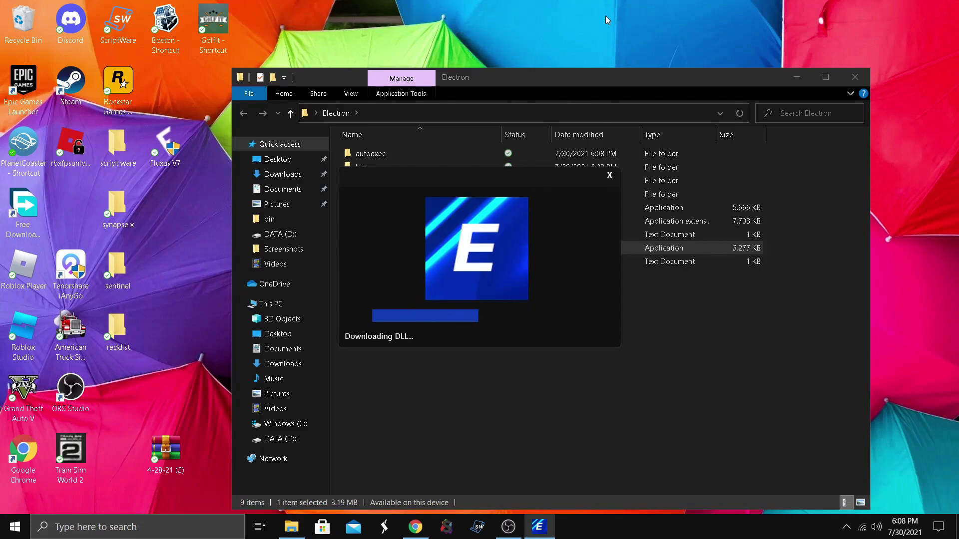
Bring Chrome back up and decline the invitation to join the official Electron Discord server
{"action": "left_click", "coordinate": [415, 527]}
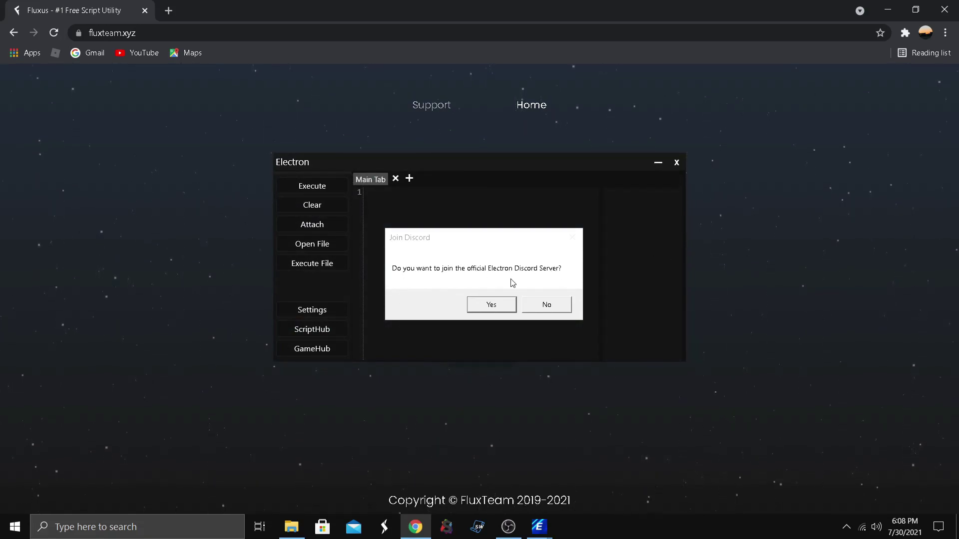
{"action": "left_click", "coordinate": [559, 309]}
{"action": "left_click", "coordinate": [548, 306]}
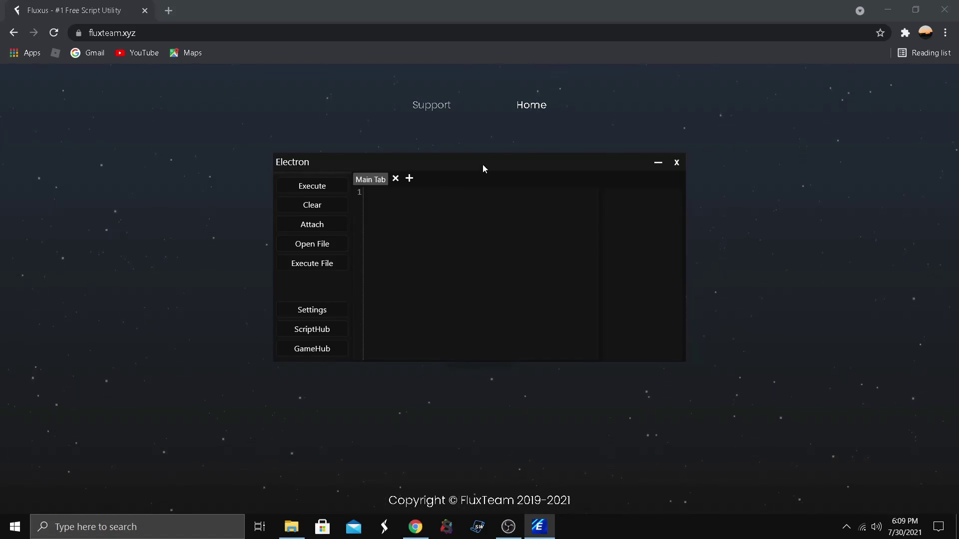
Reposition the Electron window to look over its interface, and close Electron
{"action": "left_click_drag", "start_coordinate": [483, 169], "coordinate": [424, 186]}
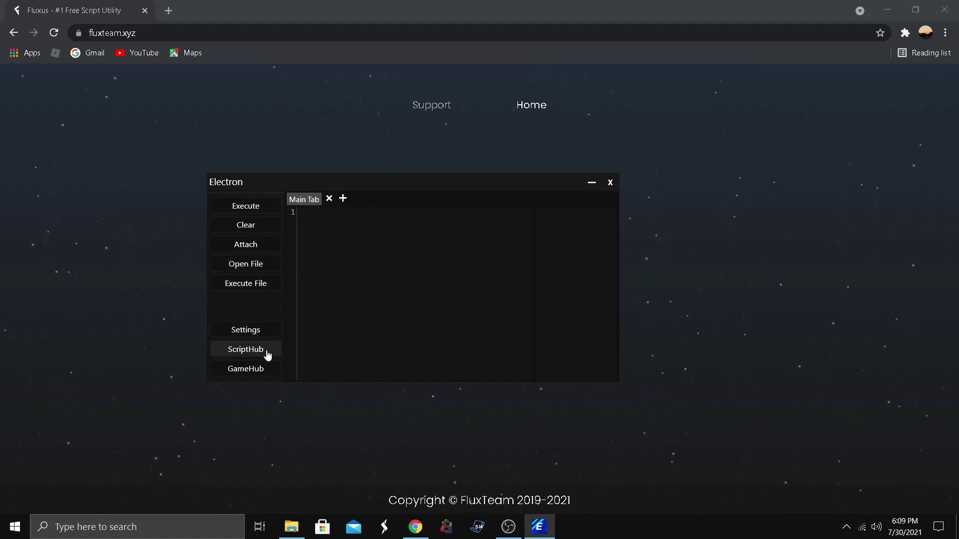
{"action": "left_click_drag", "start_coordinate": [423, 180], "coordinate": [405, 97]}
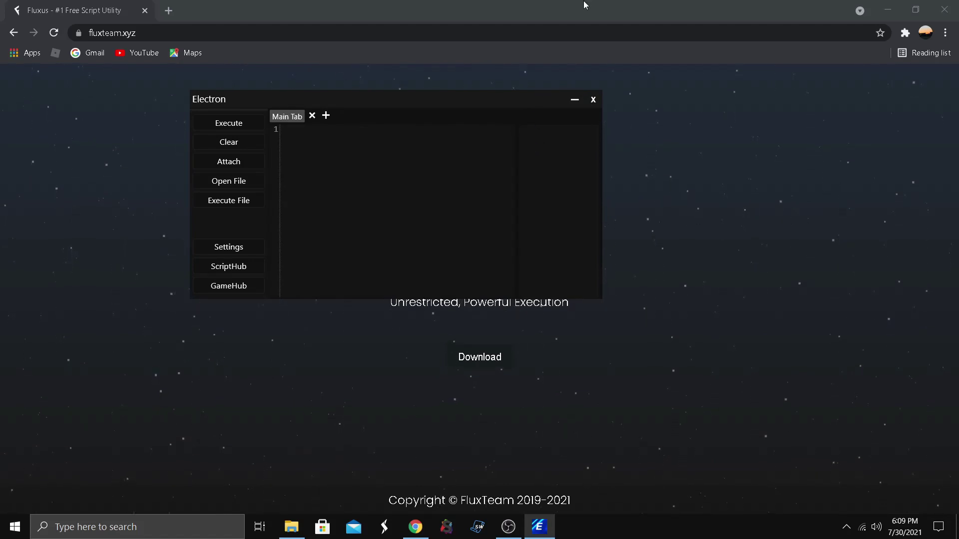
{"action": "left_click_drag", "start_coordinate": [343, 99], "coordinate": [379, 188]}
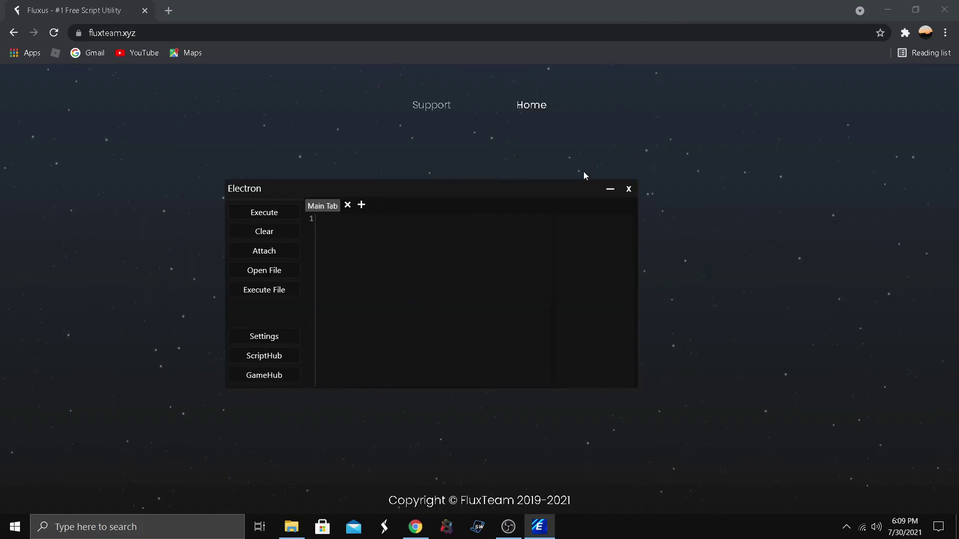
{"action": "left_click", "coordinate": [629, 192]}
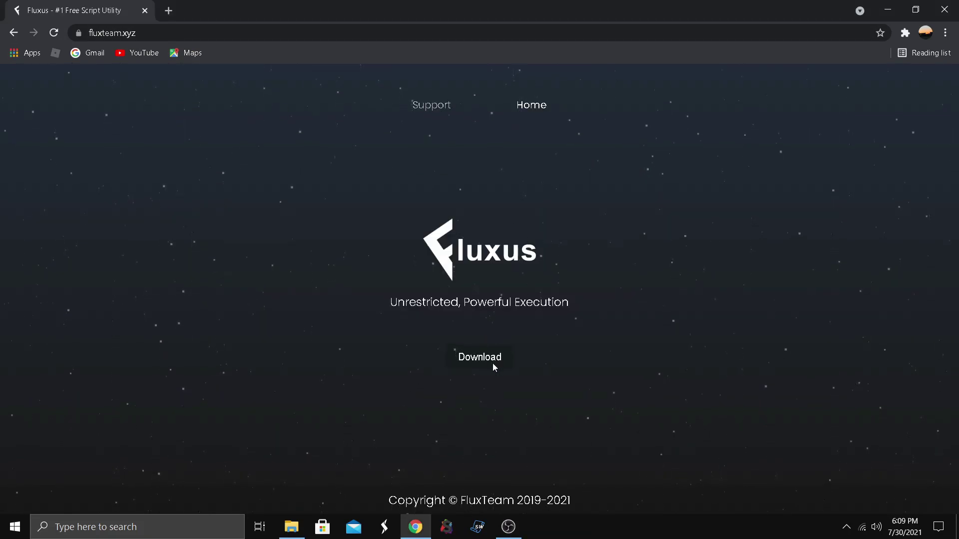
Download Fluxus_V7.zip through the Fluxus site's Pastebin link, place the archive on the desktop and minimize Chrome
{"action": "left_click", "coordinate": [493, 363]}
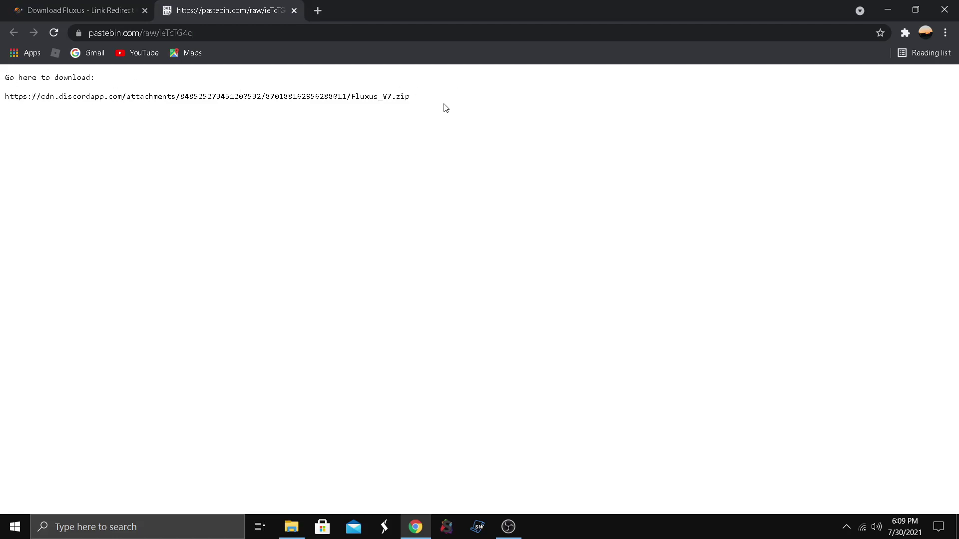
{"action": "left_click_drag", "start_coordinate": [445, 104], "coordinate": [1, 100]}
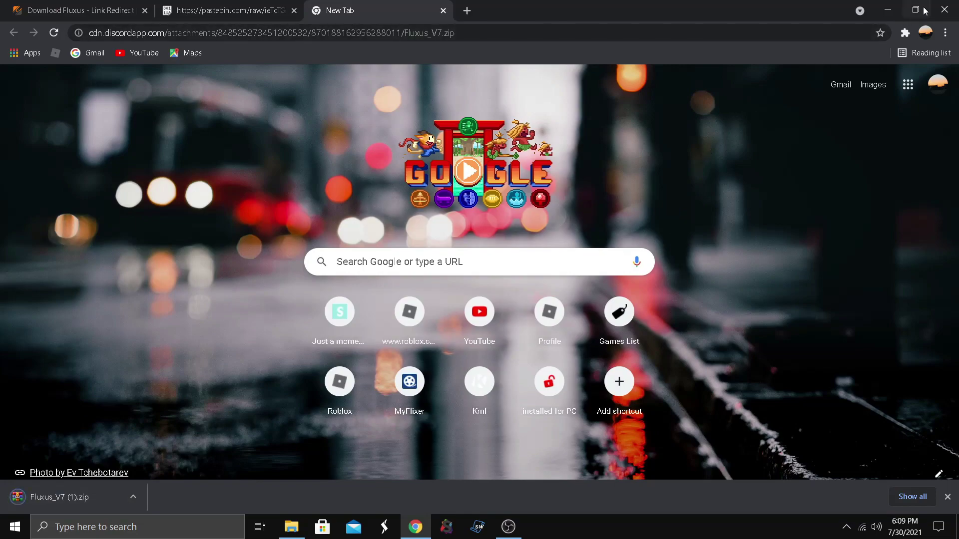
{"action": "left_click", "coordinate": [915, 9]}
{"action": "left_click_drag", "start_coordinate": [102, 358], "coordinate": [200, 460]}
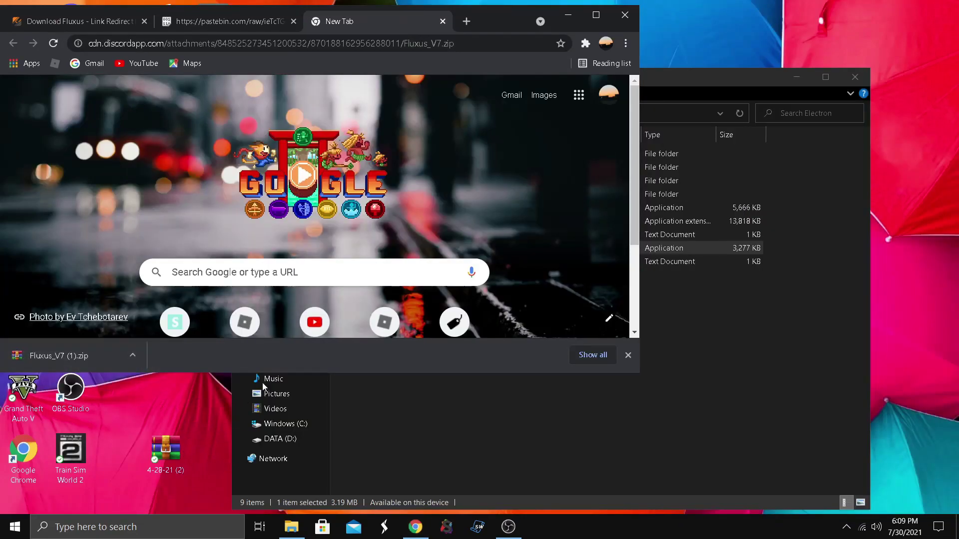
{"action": "left_click", "coordinate": [568, 15]}
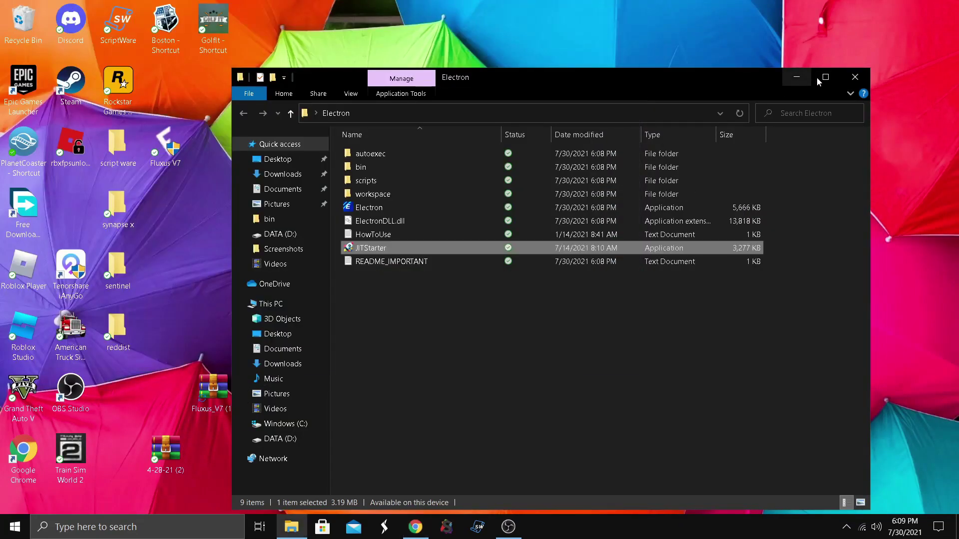
Tidy the desktop by moving the Fluxus_V7 (1) archive to an open area and deleting the Electron (3) archive
{"action": "left_click", "coordinate": [854, 80]}
{"action": "left_click_drag", "start_coordinate": [212, 392], "coordinate": [547, 329]}
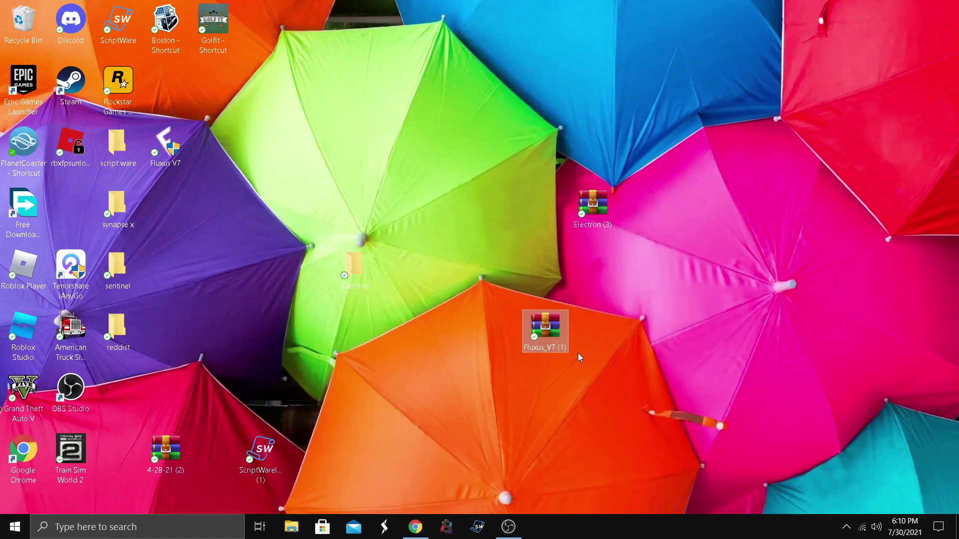
{"action": "right_click", "coordinate": [589, 216]}
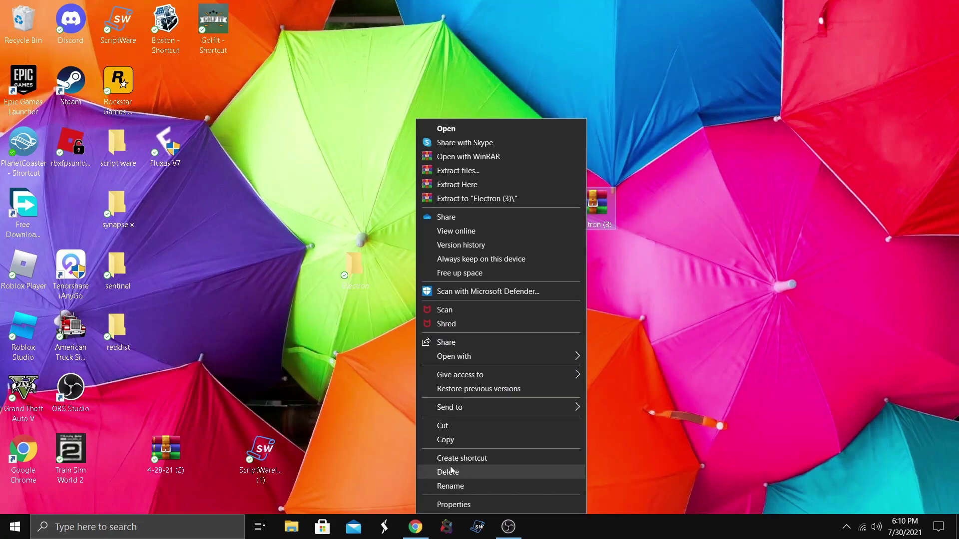
{"action": "left_click", "coordinate": [457, 469]}
Extract the Fluxus_V7 (1) archive onto the desktop, replacing all existing files, and repeat the extraction once
{"action": "right_click", "coordinate": [544, 306]}
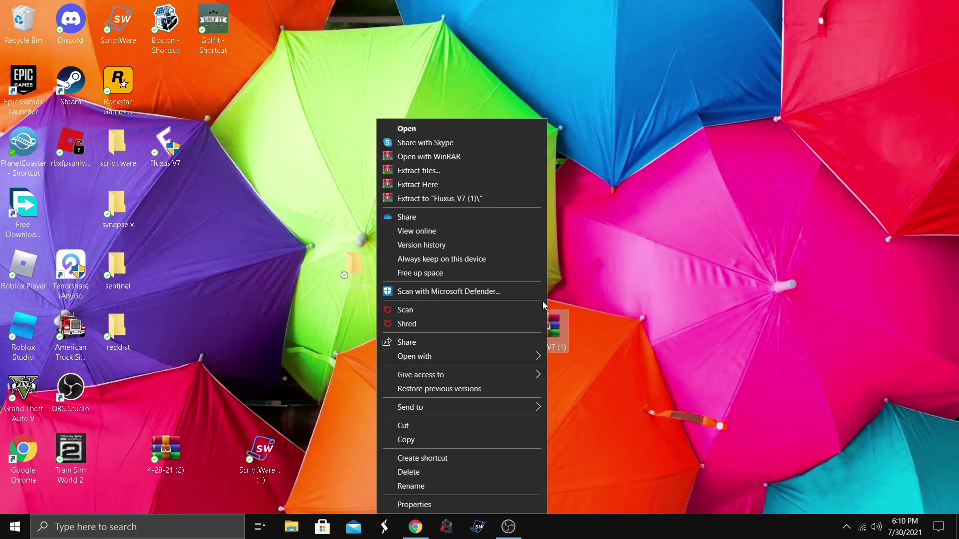
{"action": "left_click", "coordinate": [440, 199]}
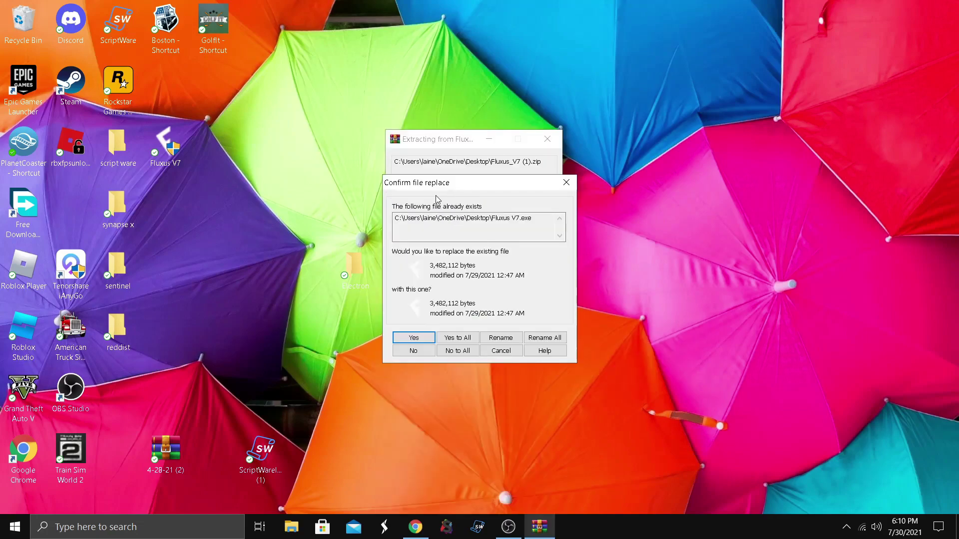
{"action": "left_click", "coordinate": [458, 338]}
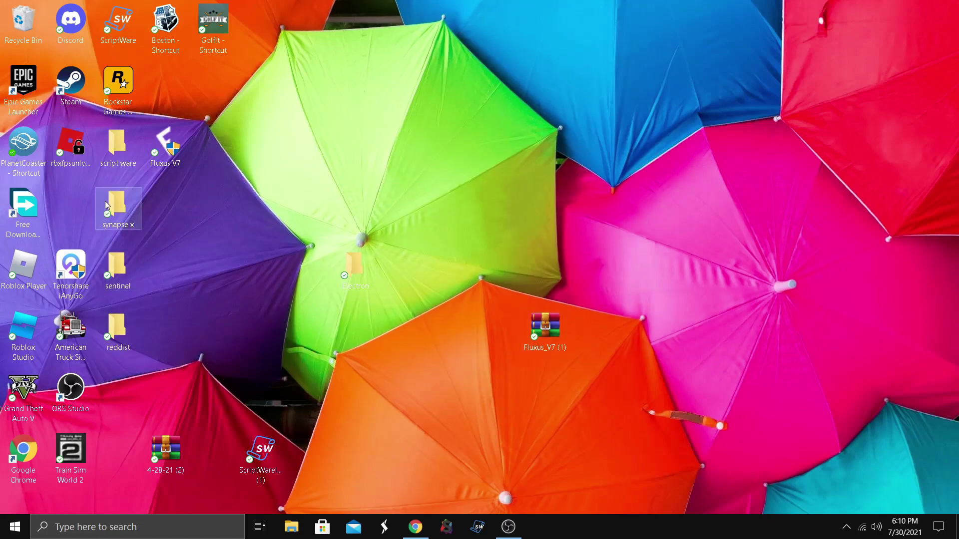
{"action": "right_click", "coordinate": [529, 326]}
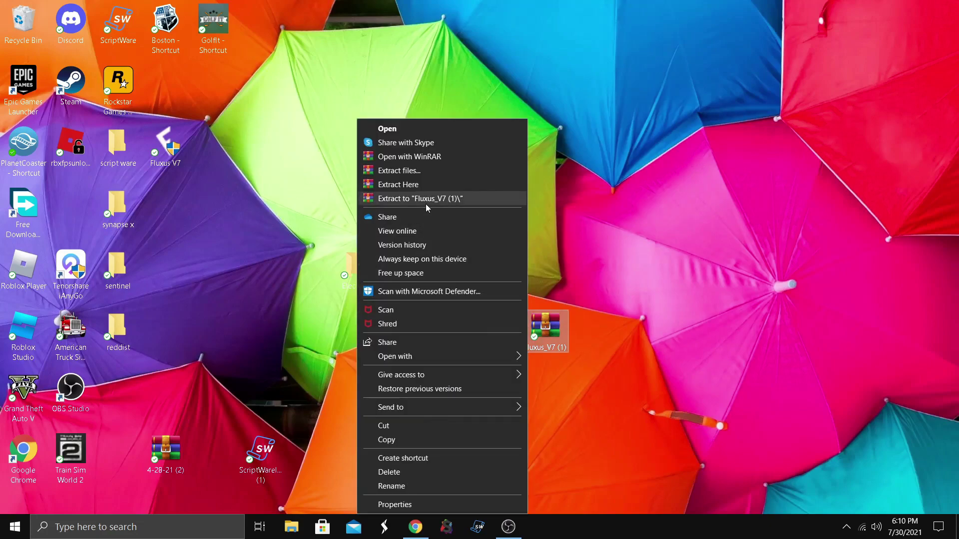
{"action": "left_click", "coordinate": [420, 184]}
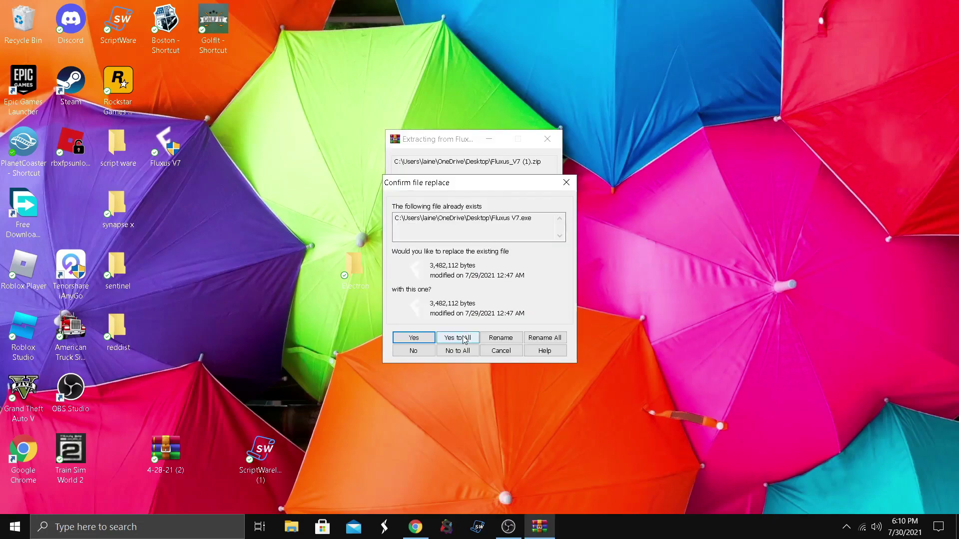
{"action": "left_click", "coordinate": [463, 335]}
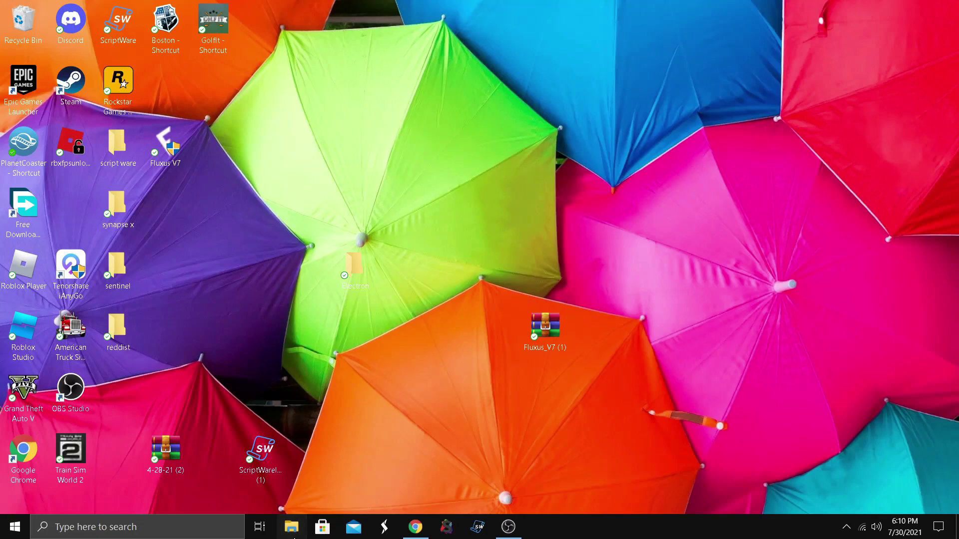
Search File Explorer's Quick access for "fluxus" and "flux", and minimize the Explorer window
{"action": "left_click", "coordinate": [293, 532]}
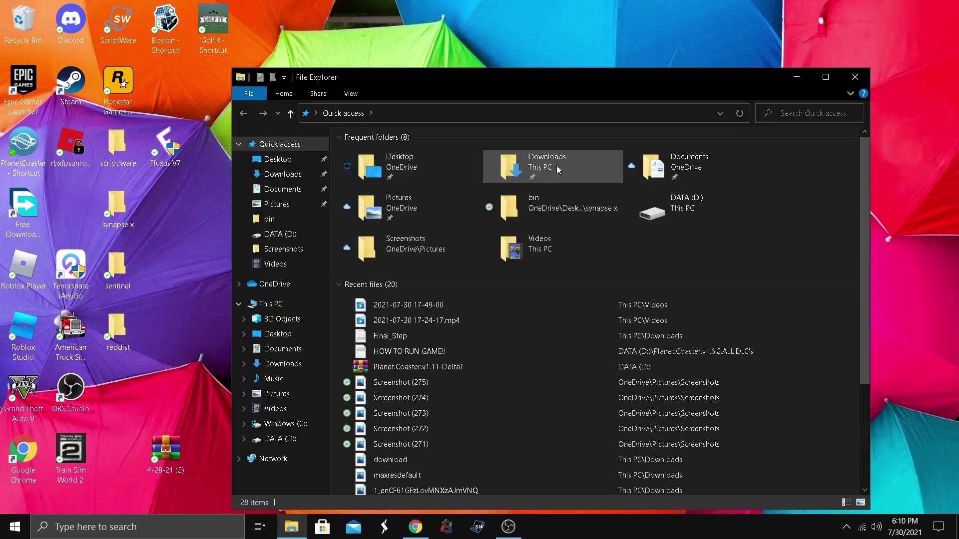
{"action": "left_click", "coordinate": [783, 111]}
{"action": "type", "text": "fluxus"}
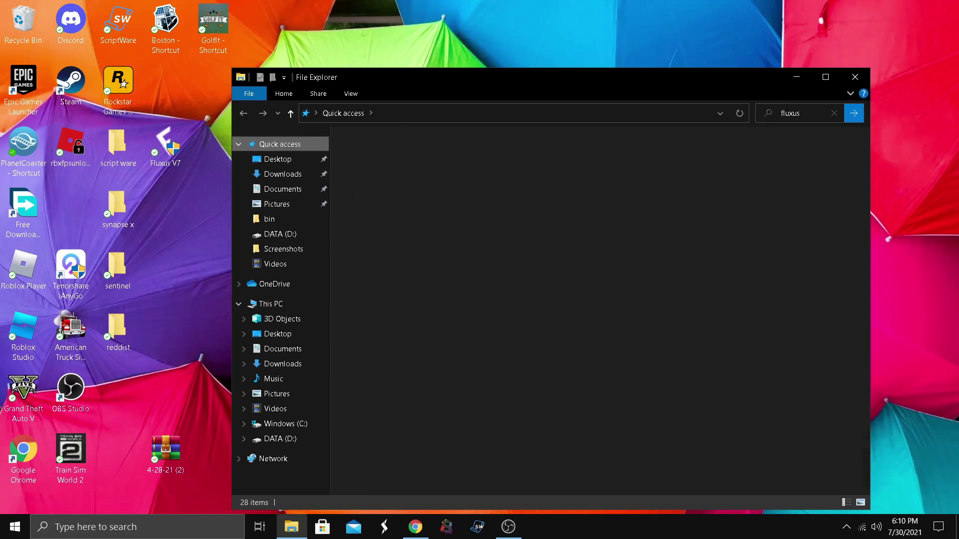
{"action": "left_click", "coordinate": [823, 112]}
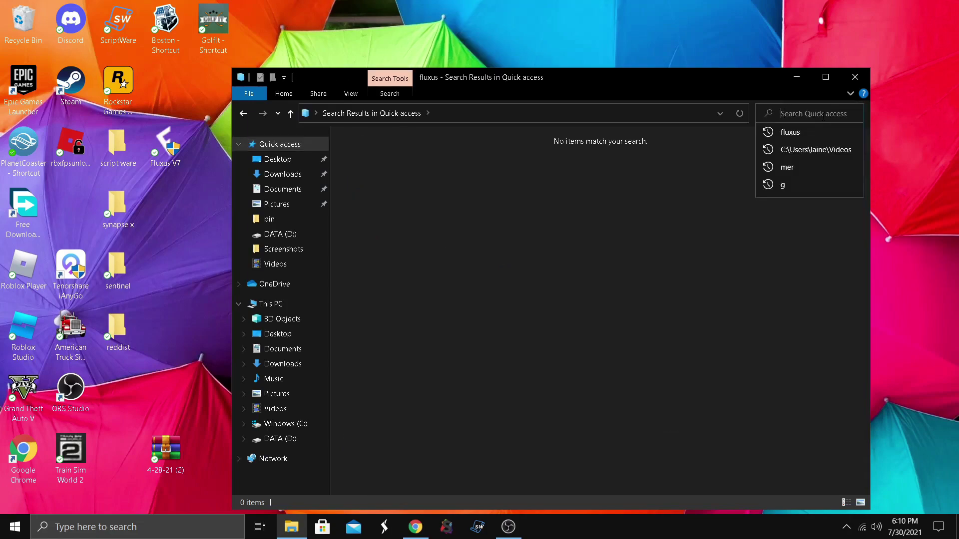
{"action": "type", "text": "flux"}
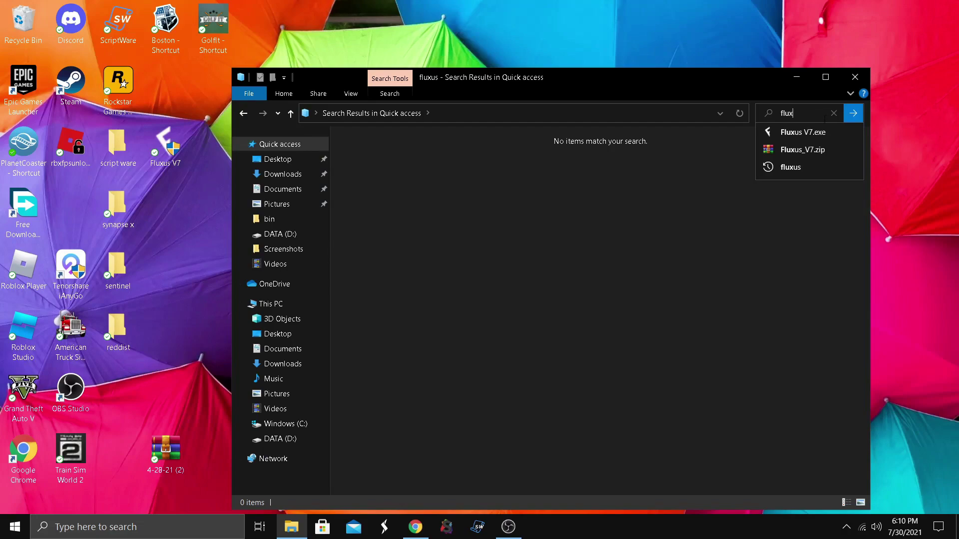
{"action": "left_click", "coordinate": [804, 149]}
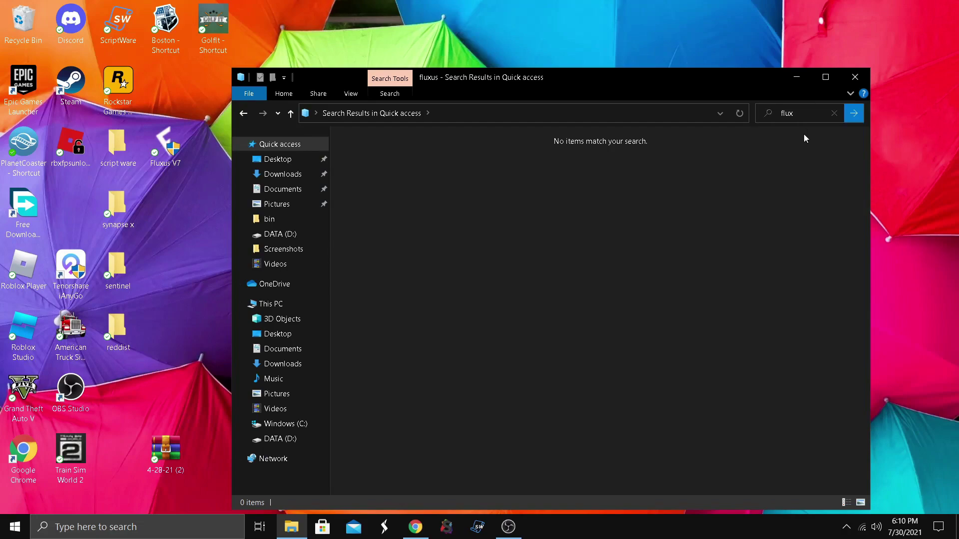
{"action": "left_click", "coordinate": [854, 114]}
{"action": "left_click", "coordinate": [798, 77]}
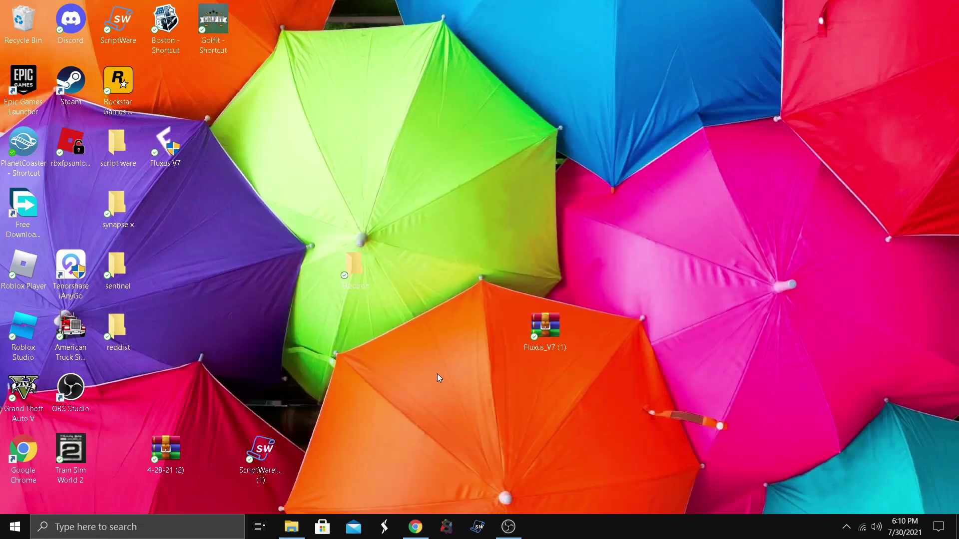
Open the Fluxus_V7 (1) archive in WinRAR to check its contents, and close it
{"action": "double_click", "coordinate": [545, 329]}
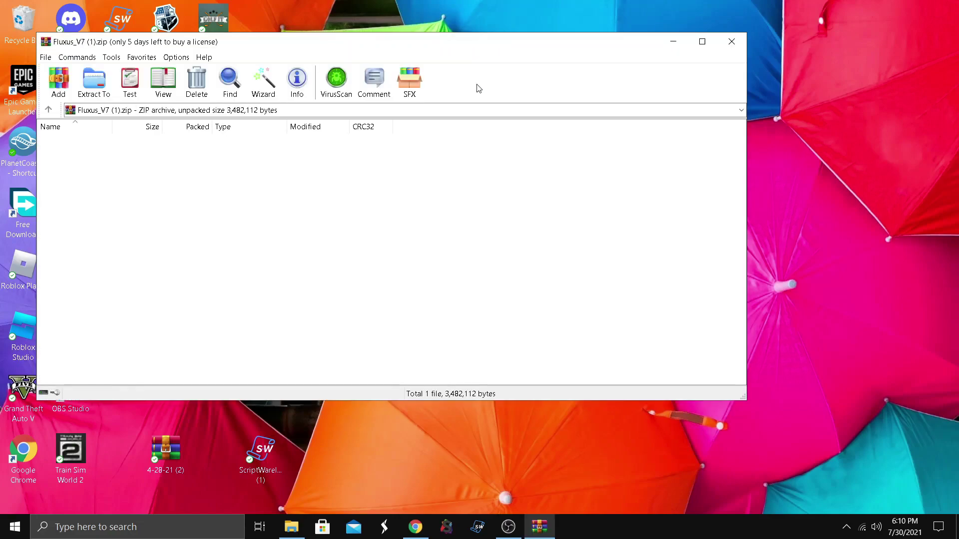
{"action": "left_click", "coordinate": [67, 152]}
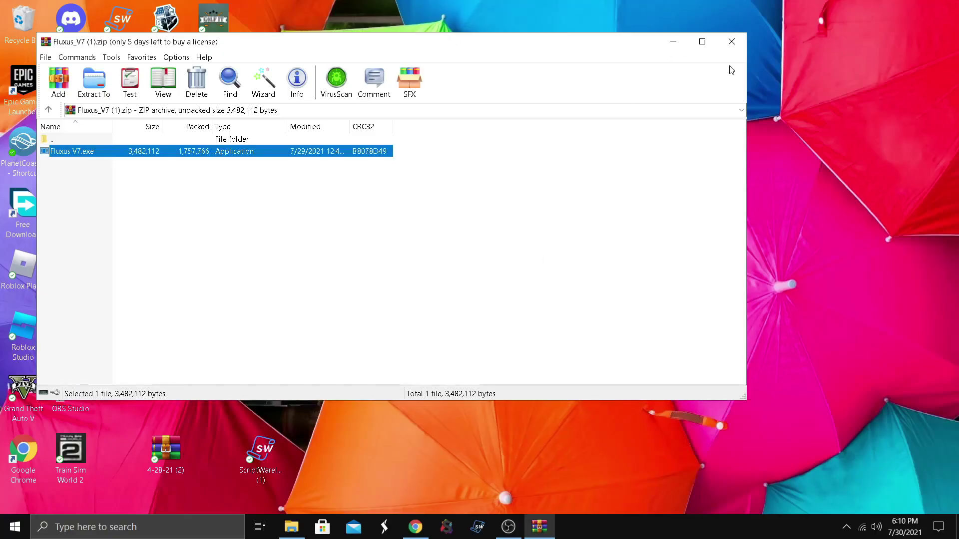
{"action": "left_click", "coordinate": [733, 40]}
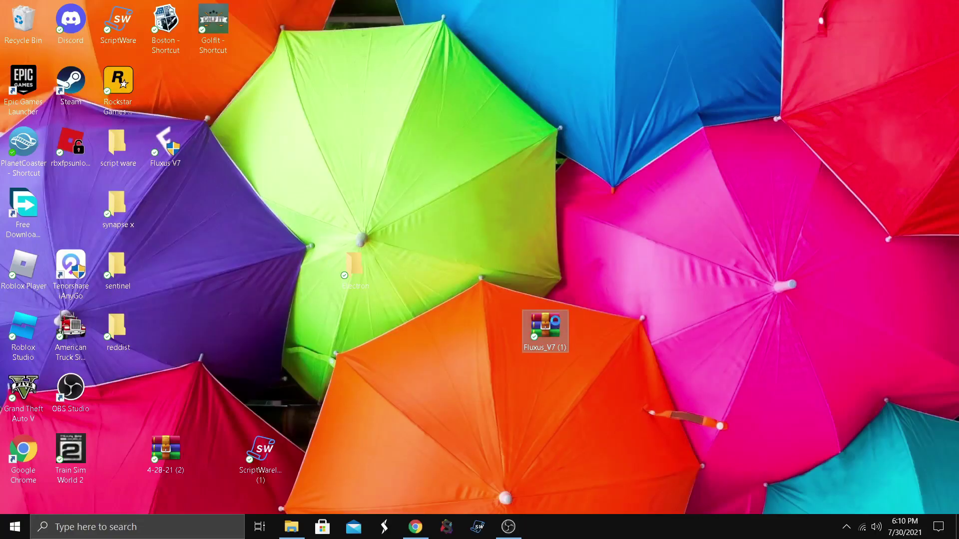
Extract the desktop archive into its own Fluxus_V7 (1) folder and open that folder by searching Windows for "fluxus"
{"action": "right_click", "coordinate": [554, 327]}
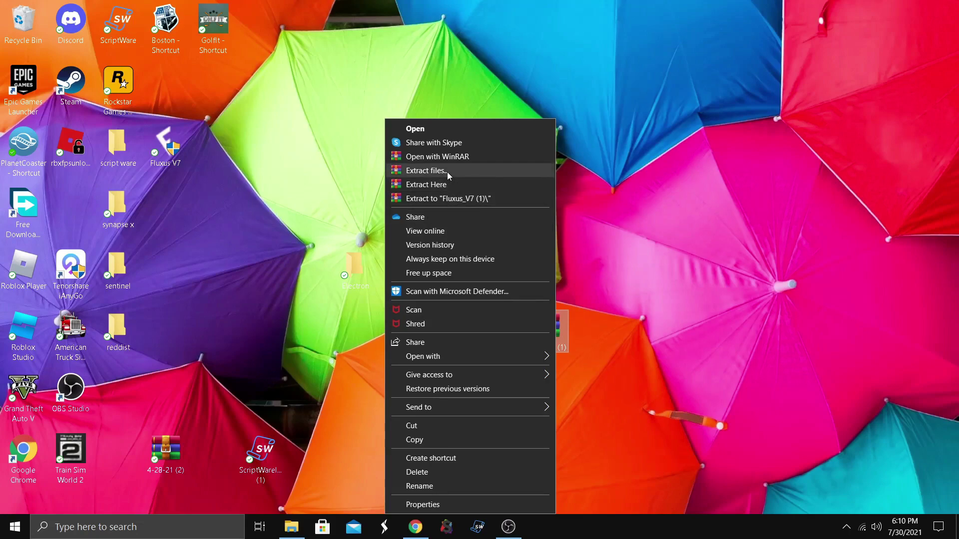
{"action": "left_click", "coordinate": [455, 198]}
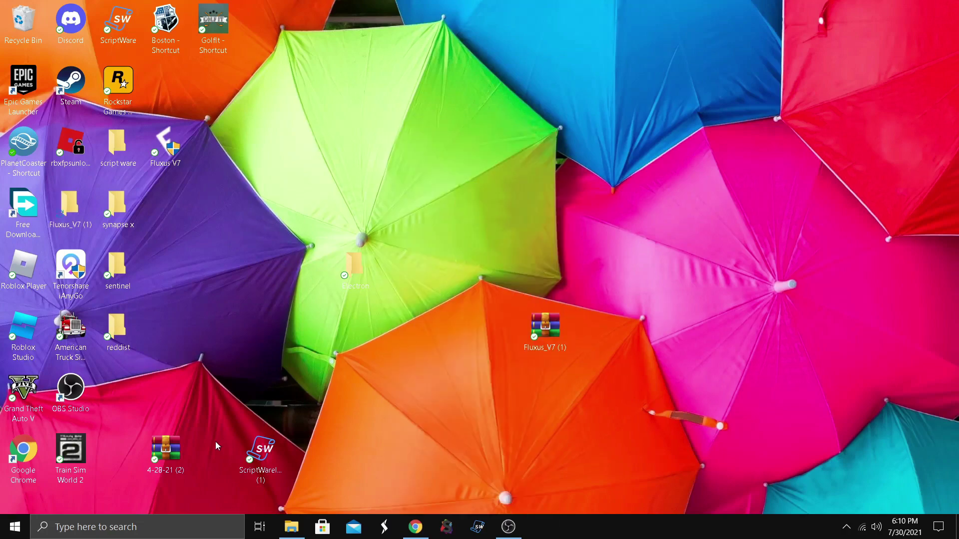
{"action": "left_click", "coordinate": [171, 531]}
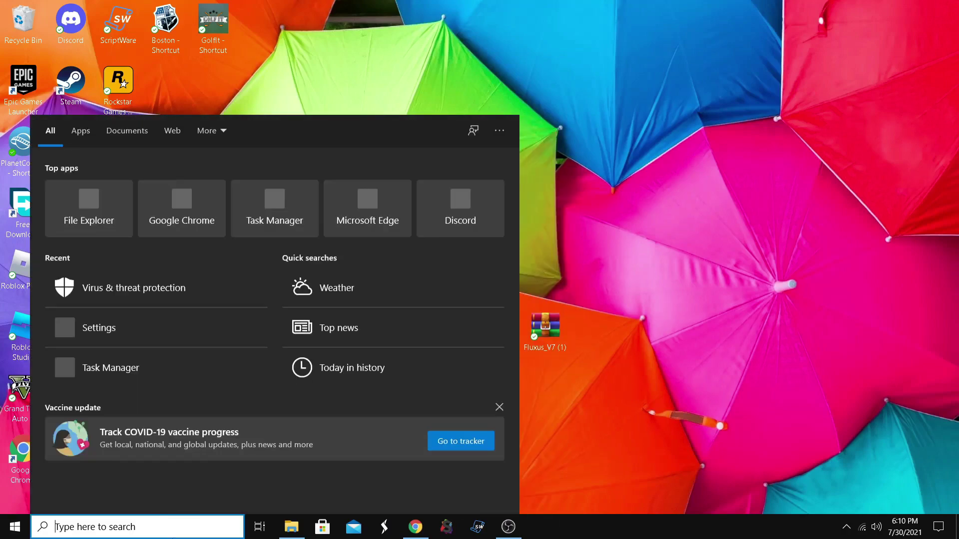
{"action": "type", "text": "fluxus"}
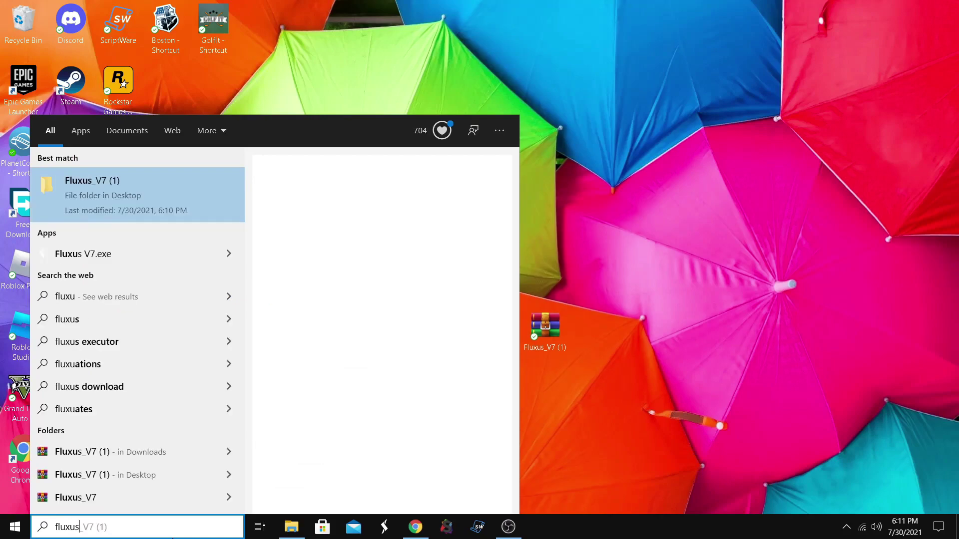
{"action": "left_click", "coordinate": [200, 217]}
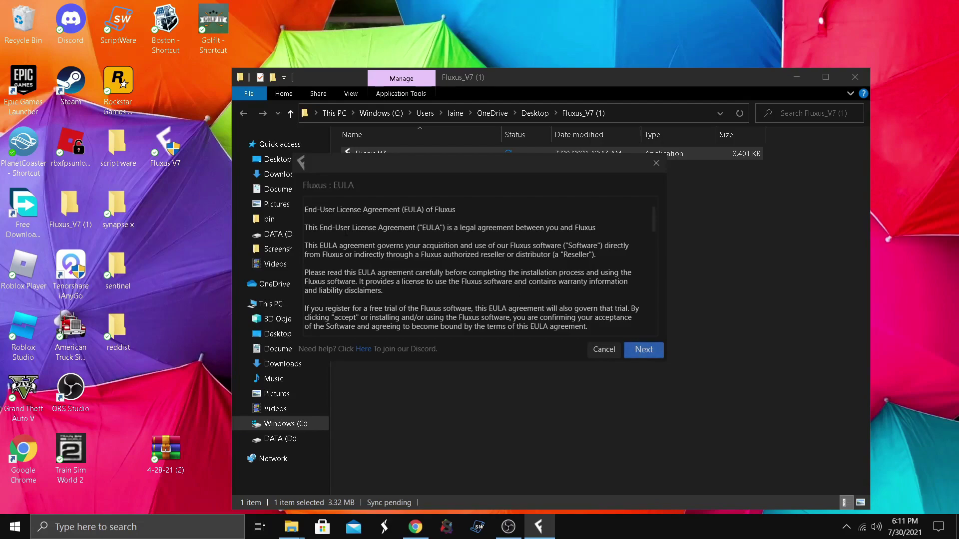
Accept the Fluxus EULA, install at the current running path in a new folder, and launch Fluxus V7 from the new Fluxus folder
{"action": "left_click", "coordinate": [642, 350]}
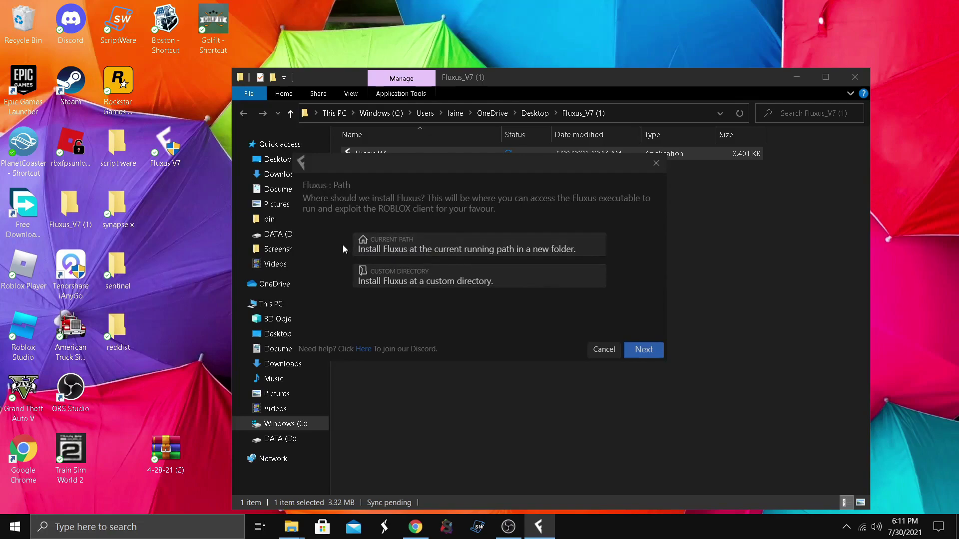
{"action": "left_click", "coordinate": [575, 249]}
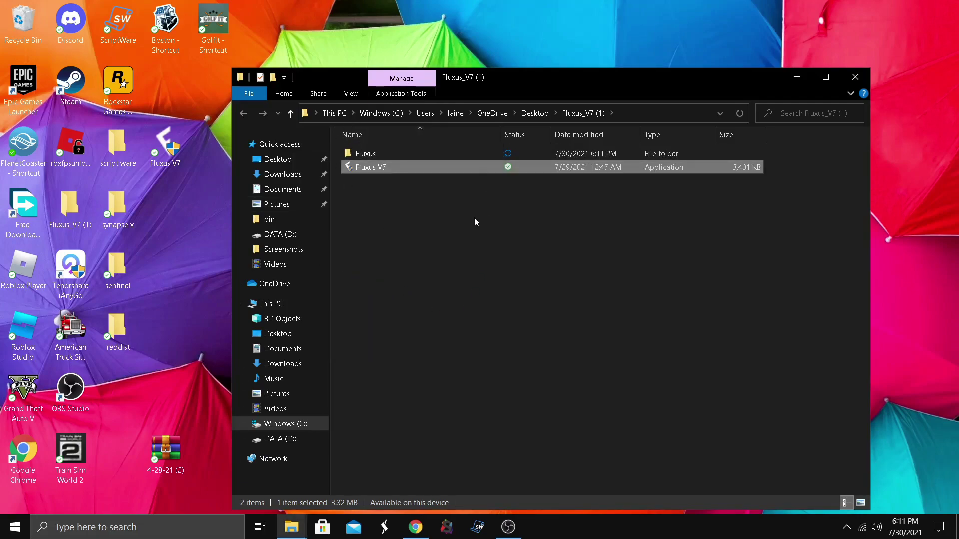
{"action": "left_click", "coordinate": [388, 154]}
{"action": "double_click", "coordinate": [388, 154]}
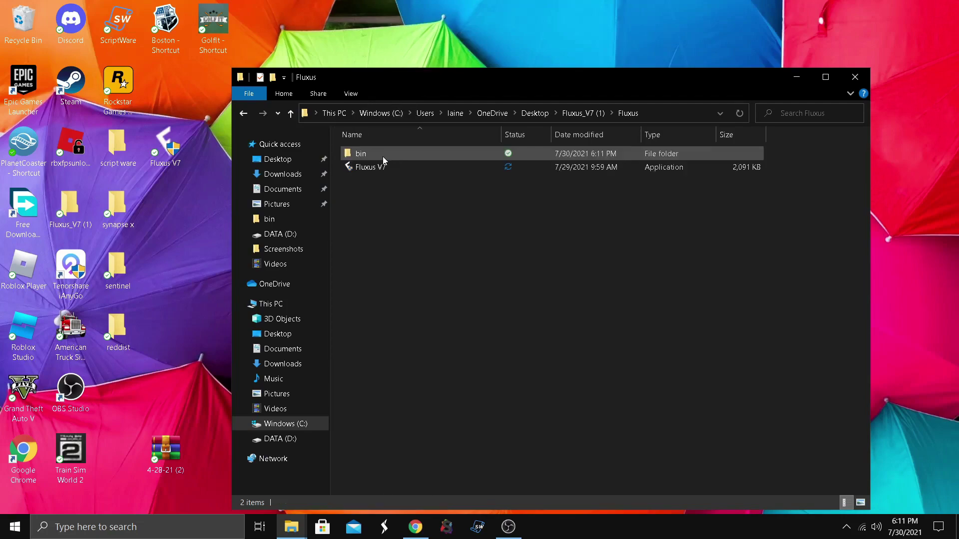
{"action": "left_click", "coordinate": [382, 172]}
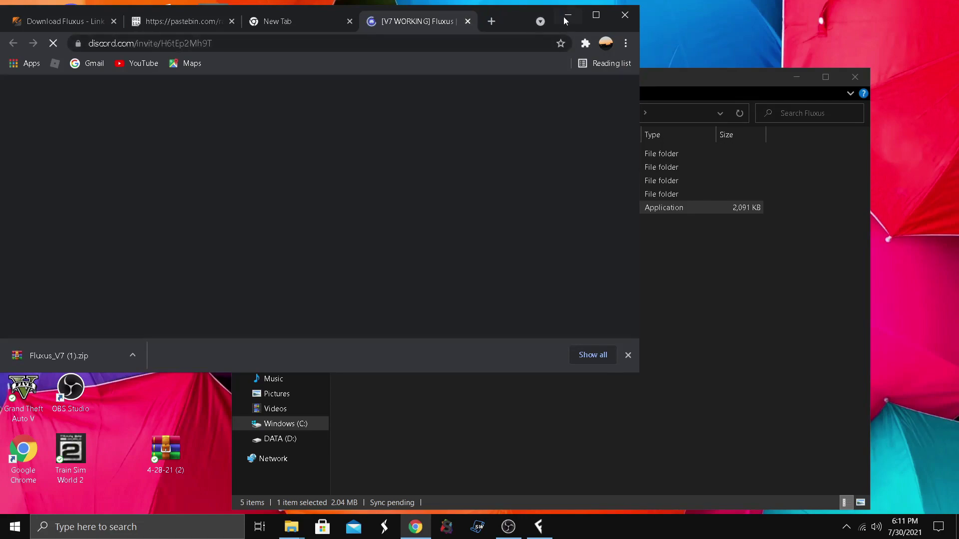
Minimize Chrome and Discord and close the File Explorer window so that only Fluxus remains on the desktop
{"action": "left_click", "coordinate": [568, 14]}
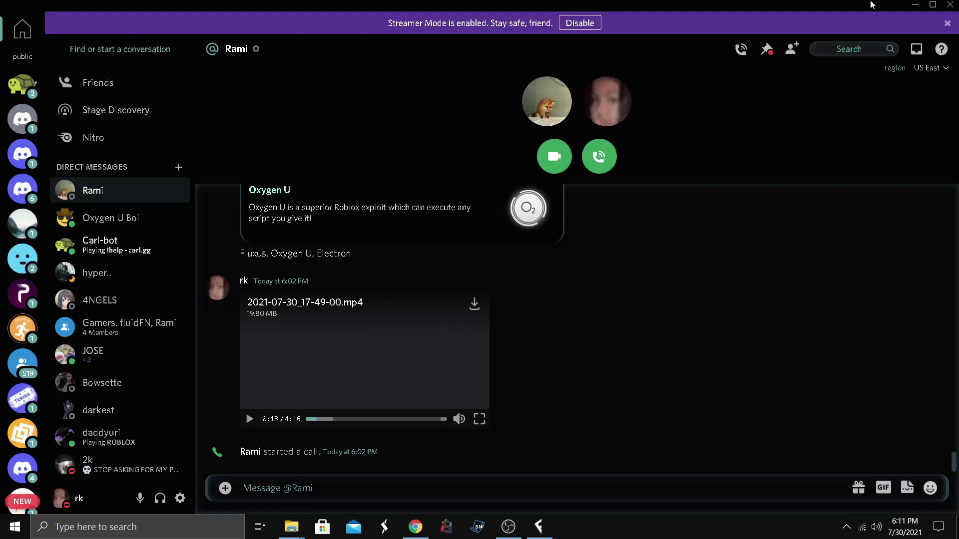
{"action": "left_click", "coordinate": [914, 5]}
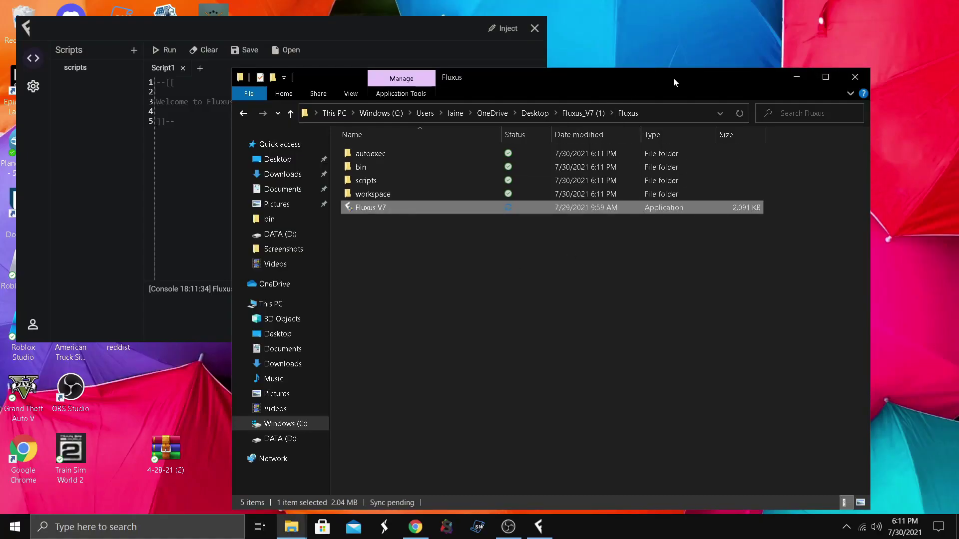
{"action": "left_click", "coordinate": [855, 77]}
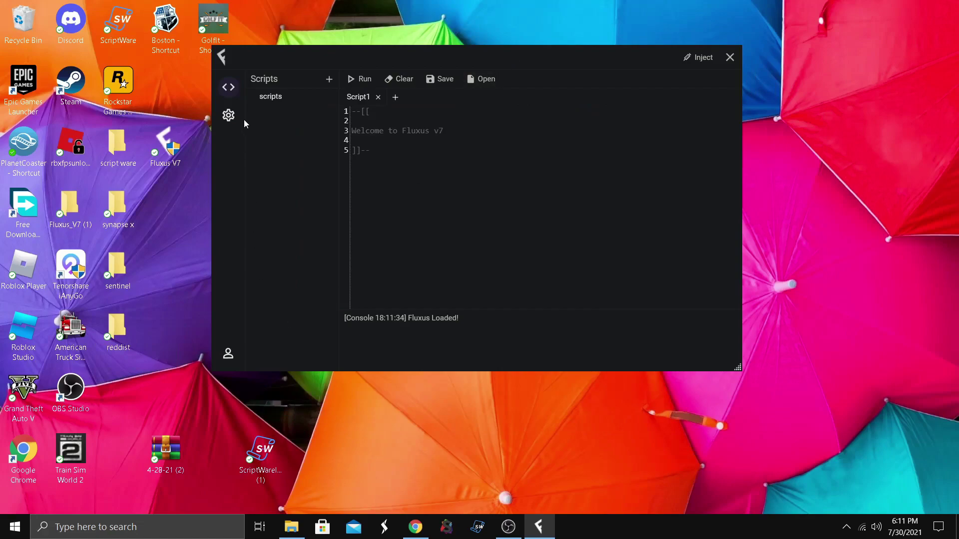
Look over the Fluxus settings and developer credits pages, and return to the script editor
{"action": "left_click", "coordinate": [228, 116]}
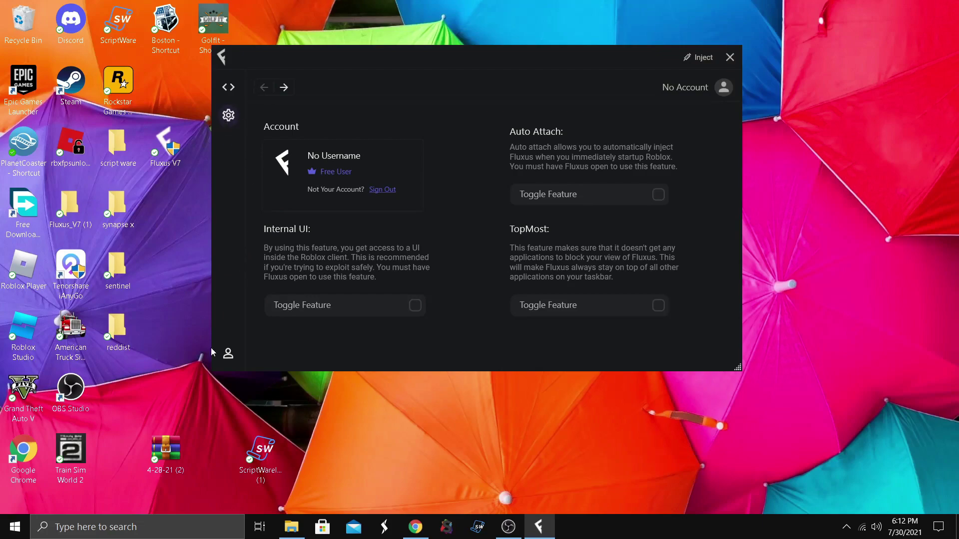
{"action": "left_click", "coordinate": [228, 355]}
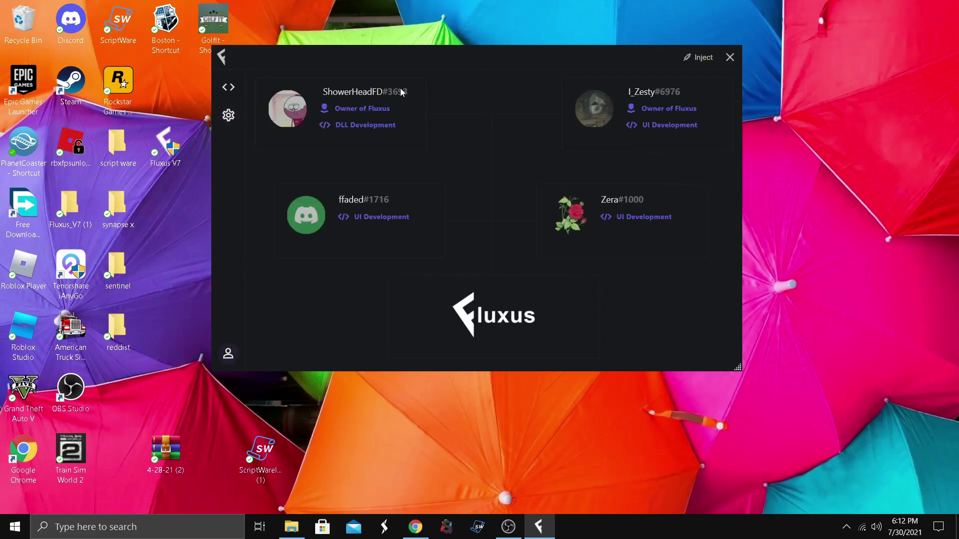
{"action": "left_click", "coordinate": [233, 121]}
{"action": "left_click", "coordinate": [227, 94]}
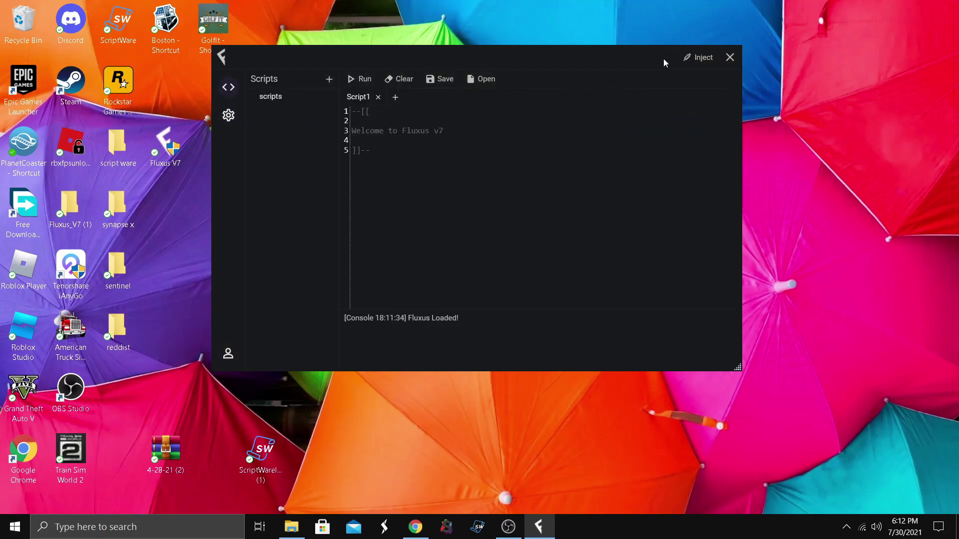
Reposition and maximize the Fluxus window, and close Fluxus
{"action": "left_click_drag", "start_coordinate": [663, 58], "coordinate": [613, 191]}
{"action": "left_click_drag", "start_coordinate": [661, 70], "coordinate": [673, 87]}
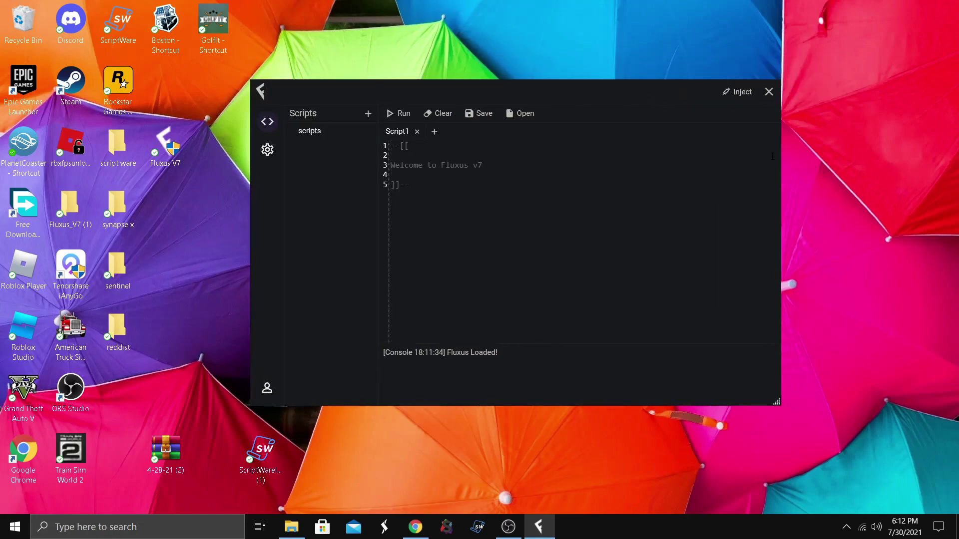
{"action": "left_click_drag", "start_coordinate": [689, 98], "coordinate": [784, 4]}
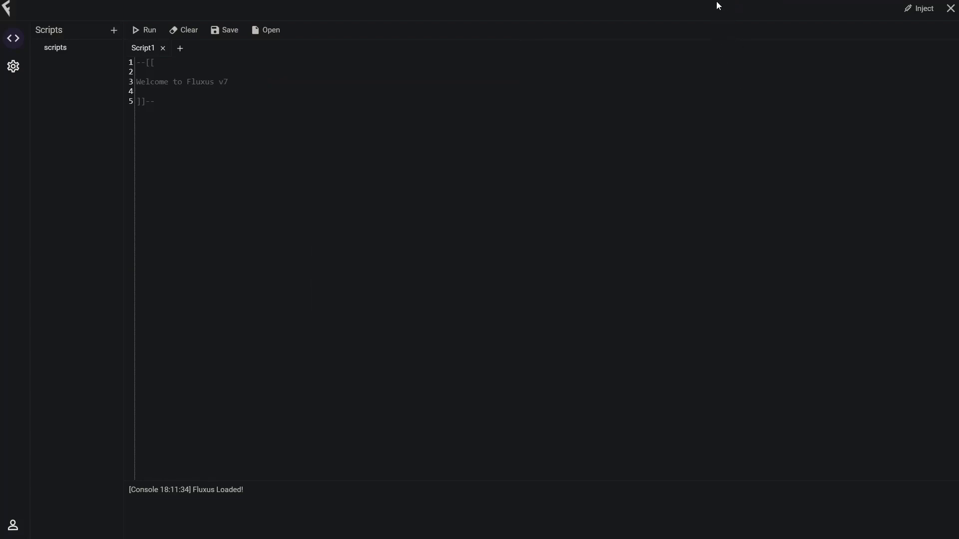
{"action": "left_click", "coordinate": [951, 9]}
Switch to Chrome, minimize the OBS window, and look over the Oxygen U home page at oxygenu.xyz
{"action": "left_click", "coordinate": [415, 527]}
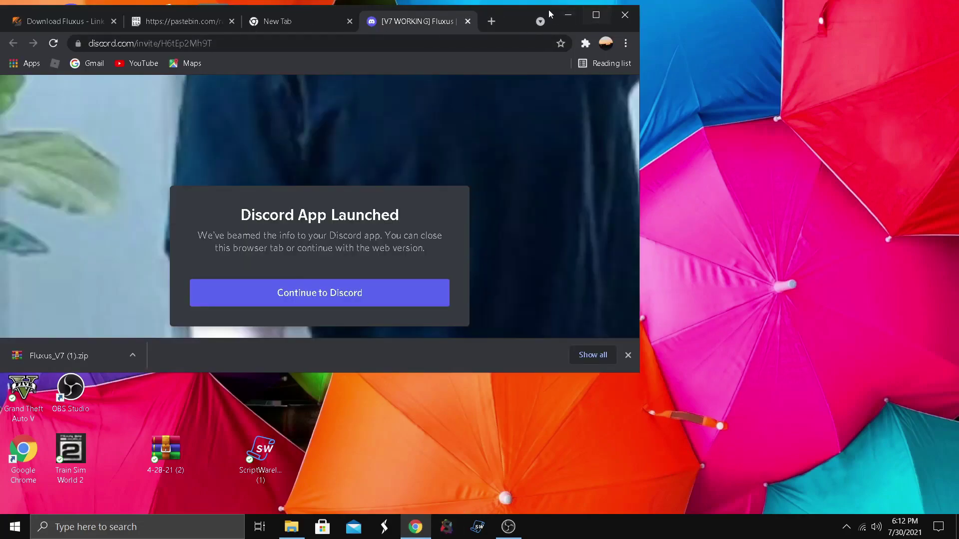
{"action": "left_click", "coordinate": [508, 526]}
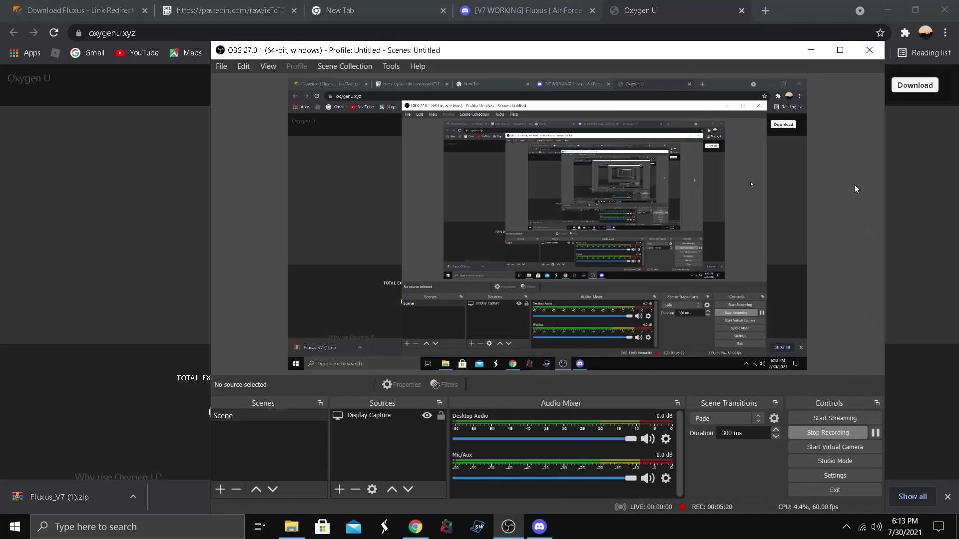
{"action": "left_click", "coordinate": [810, 50]}
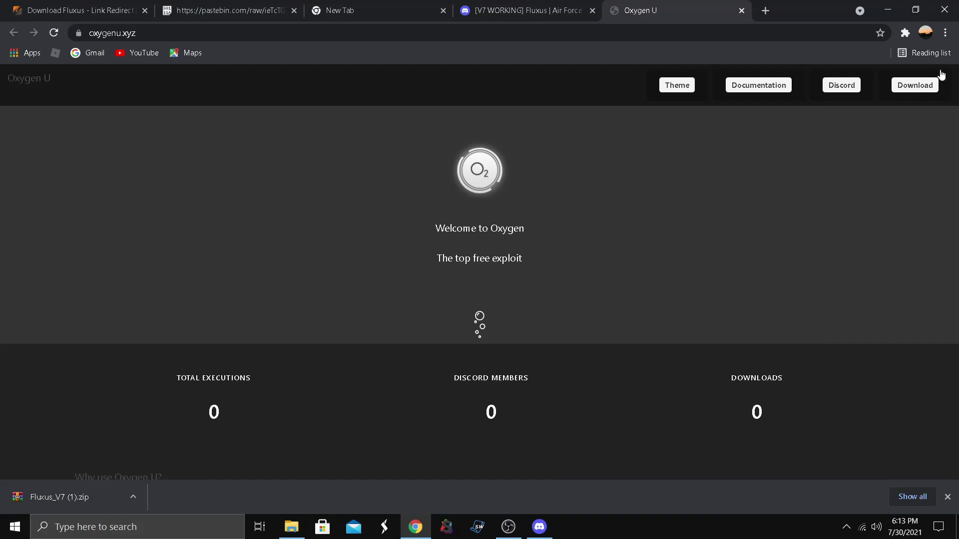
{"action": "scroll", "coordinate": [70, 257], "scroll_direction": "down", "scroll_amount": 4}
{"action": "scroll", "coordinate": [90, 224], "scroll_direction": "up", "scroll_amount": 4}
{"action": "left_click", "coordinate": [116, 34]}
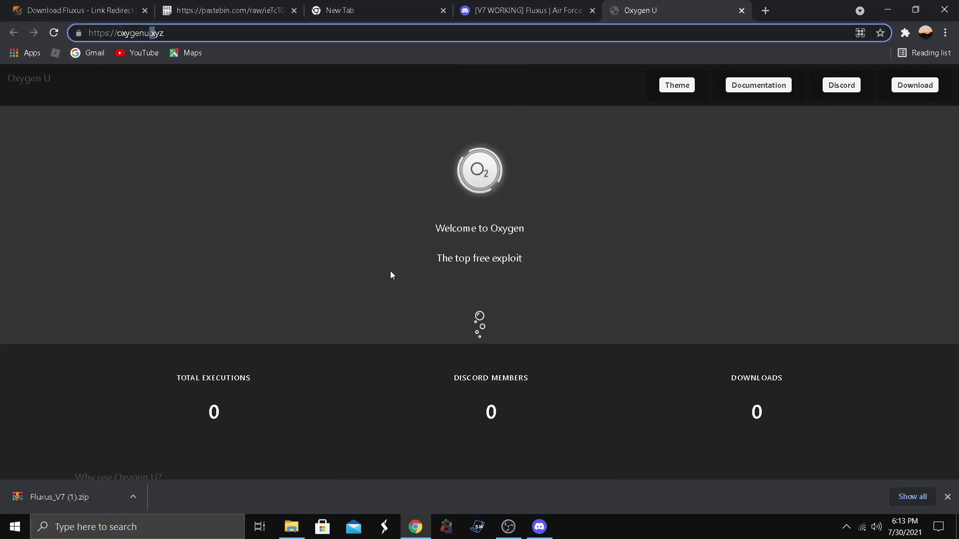
Download OXY_Installer (1).exe from the WeAreDevs Oxygen U page, keep and run it, and minimize Chrome and Discord
{"action": "left_click", "coordinate": [910, 88]}
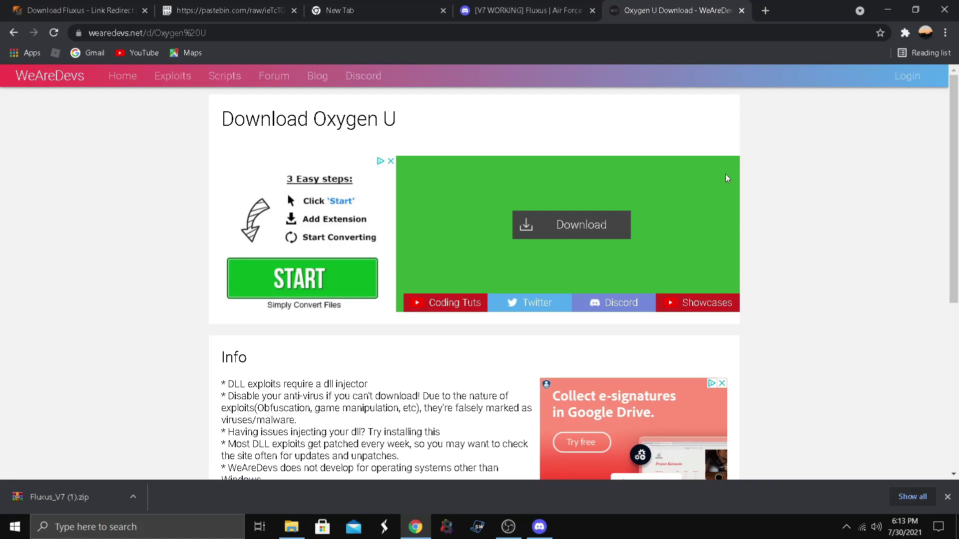
{"action": "left_click", "coordinate": [560, 239]}
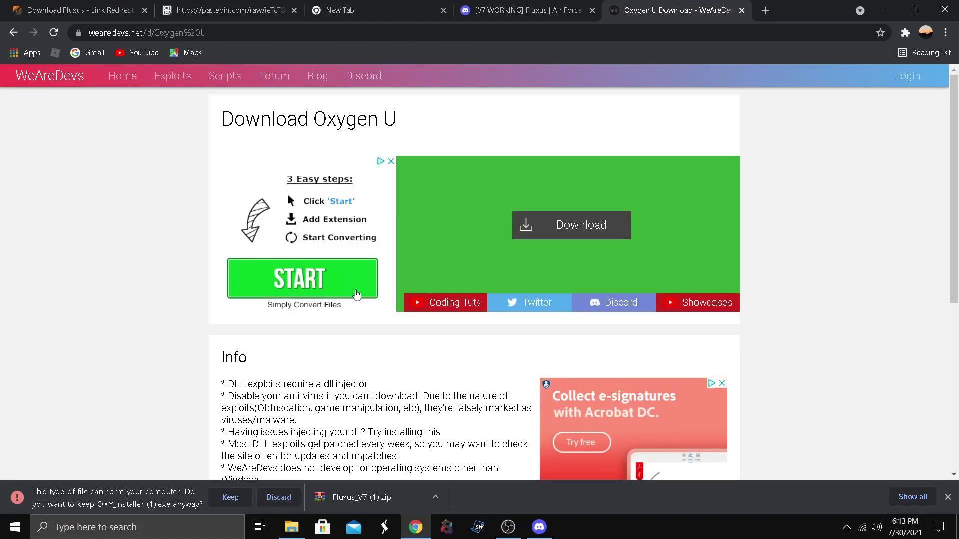
{"action": "left_click", "coordinate": [230, 497]}
{"action": "left_click", "coordinate": [63, 496]}
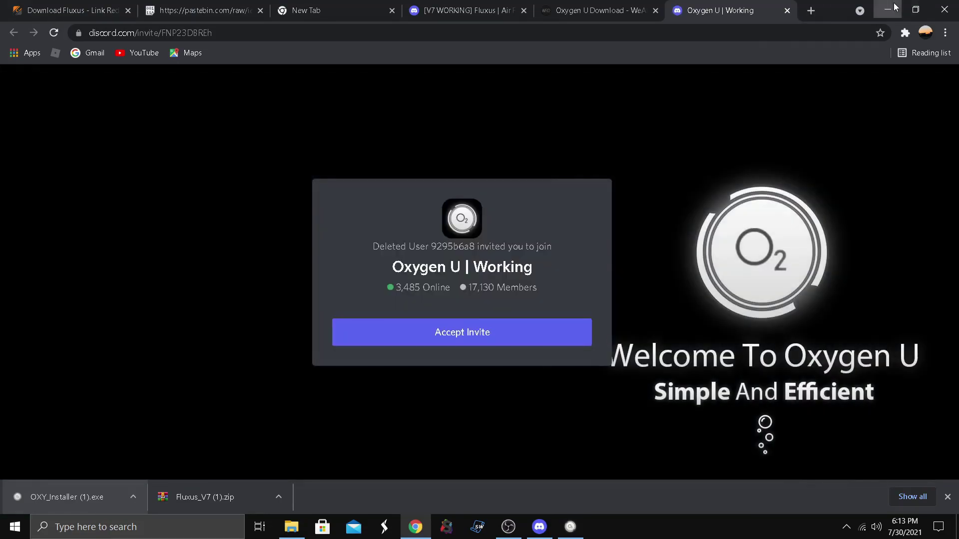
{"action": "left_click", "coordinate": [895, 7]}
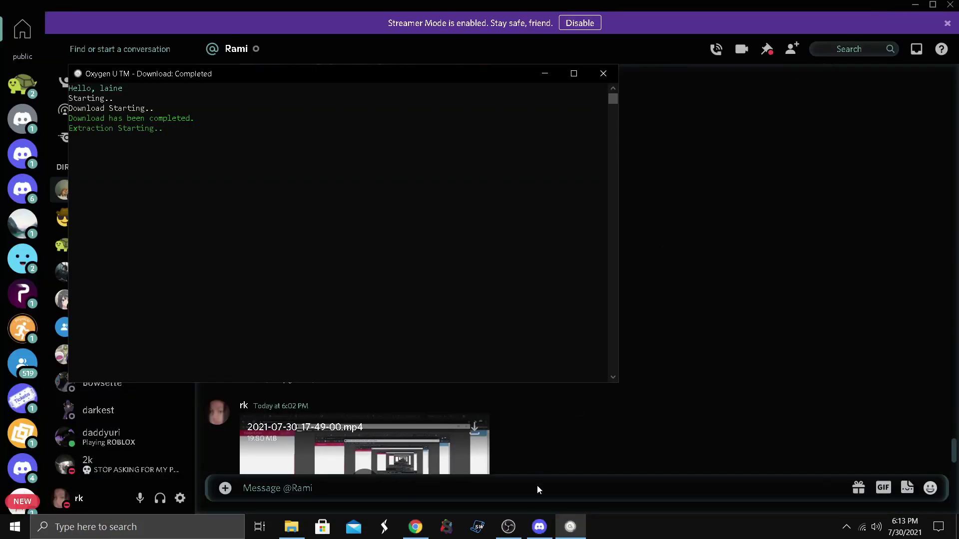
{"action": "left_click", "coordinate": [915, 5]}
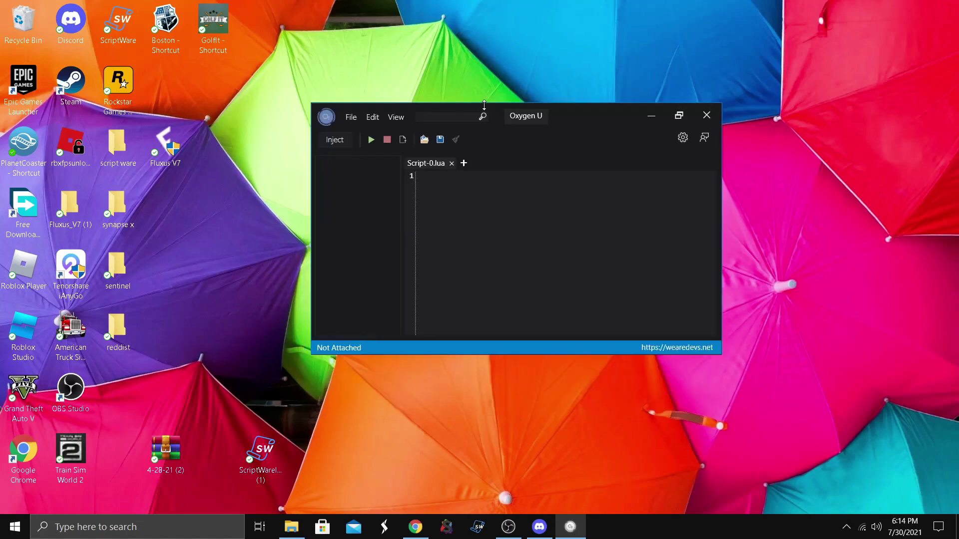
Look over the Oxygen U window's controls and shift the window slightly
{"action": "left_click", "coordinate": [704, 137]}
{"action": "left_click_drag", "start_coordinate": [520, 115], "coordinate": [523, 117]}
{"action": "left_click", "coordinate": [477, 119]}
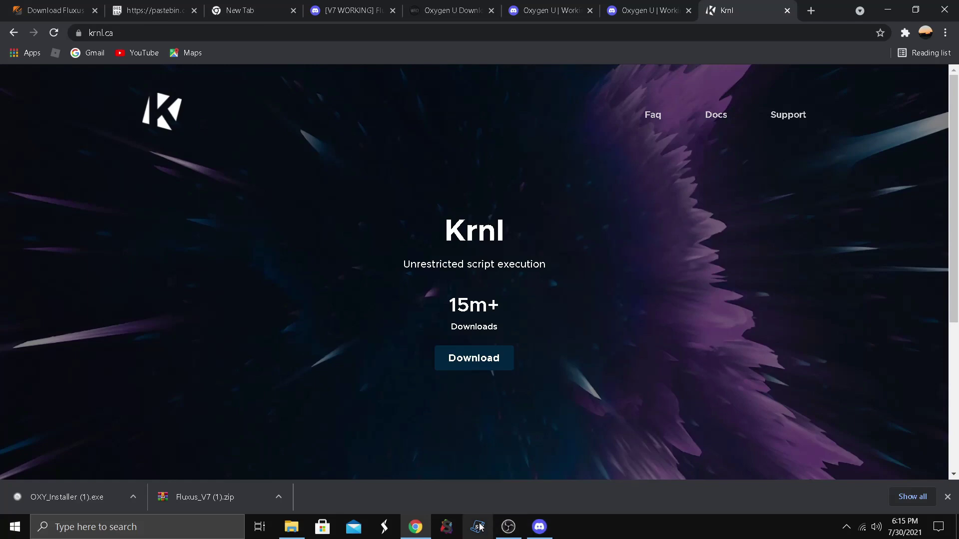
{"action": "left_click", "coordinate": [508, 527]}
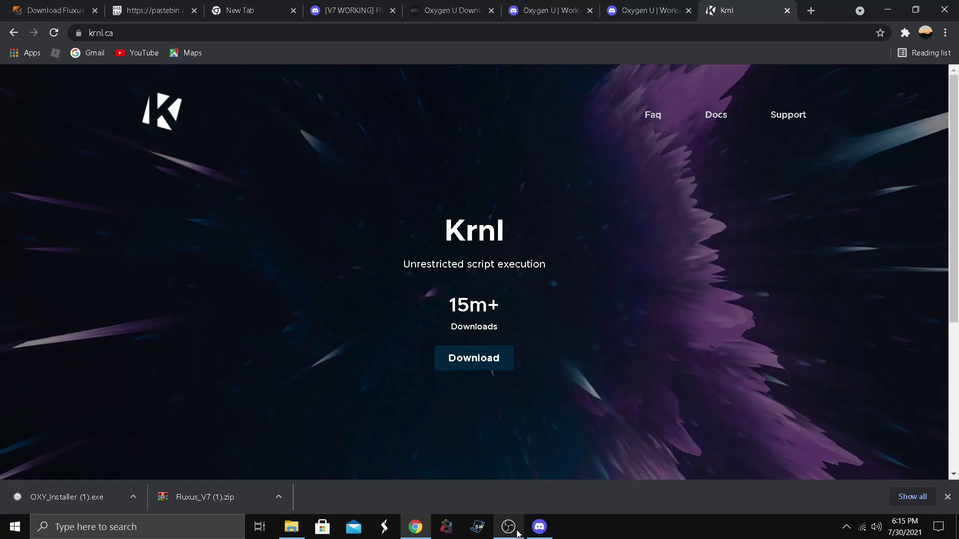